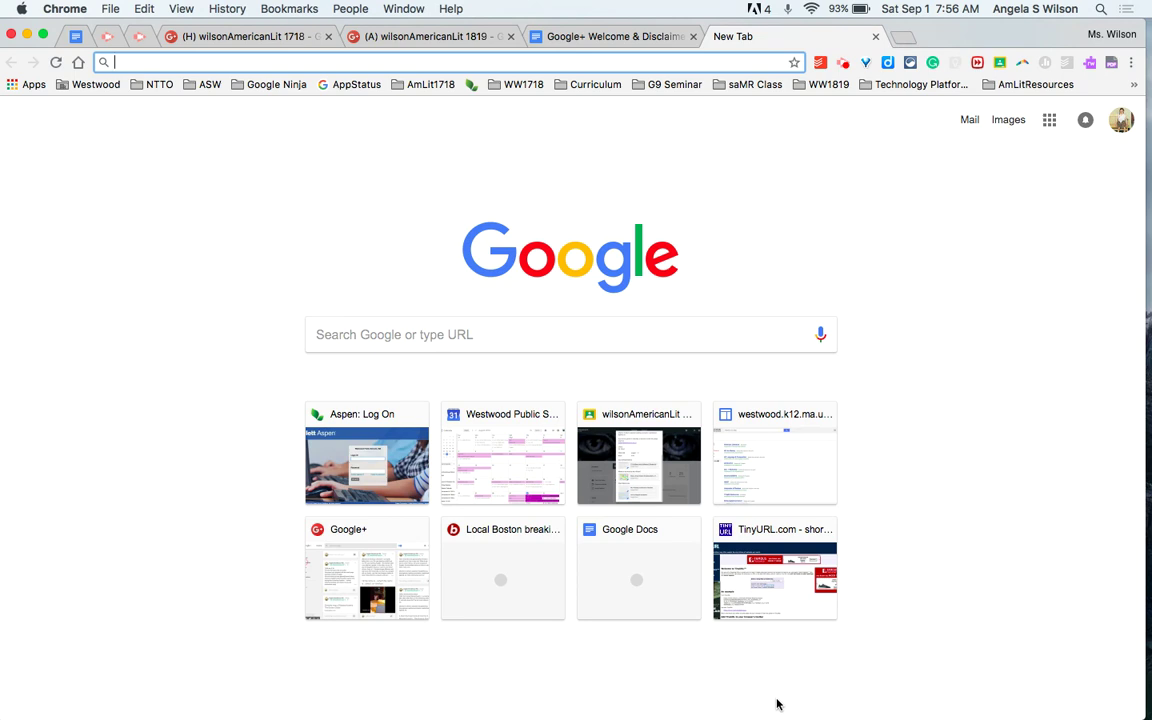
- Show the Google apps list from the Chrome new tab page
left_click(1048, 119)
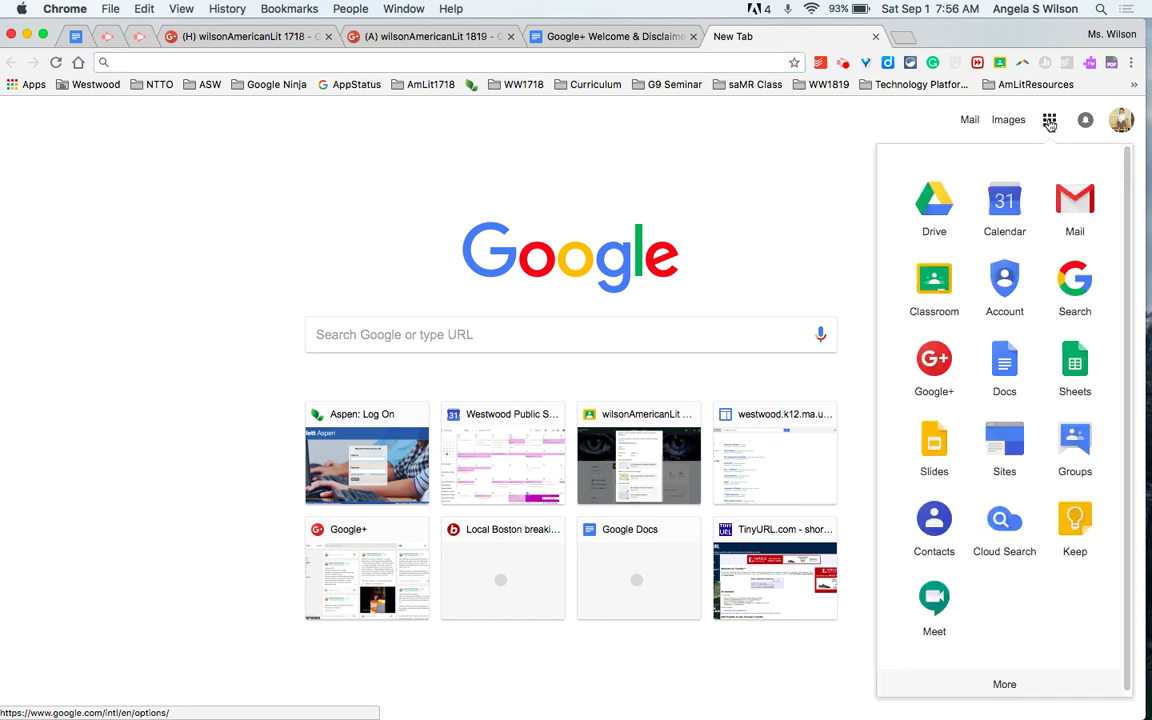
- Open Google+ and go to its Communities page
left_click(930, 368)
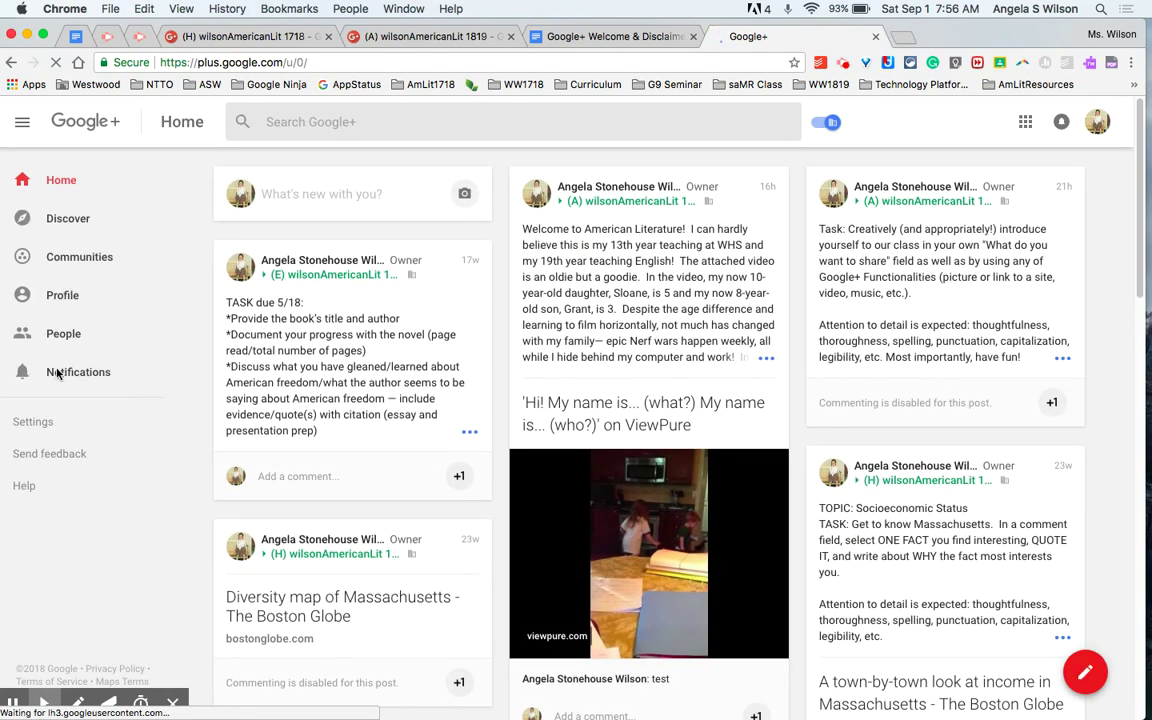
left_click(70, 262)
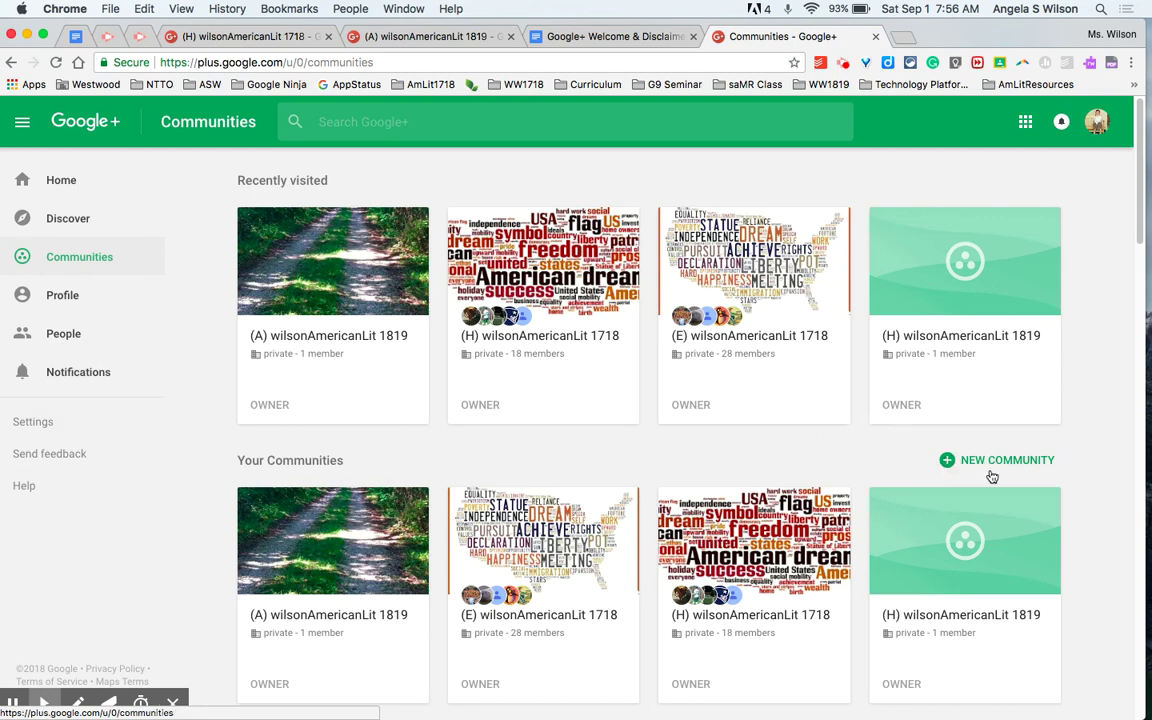
- Start a community named '(X) testCommunity 1819', private to westwood.k12.ma.us and visible on search
left_click(948, 462)
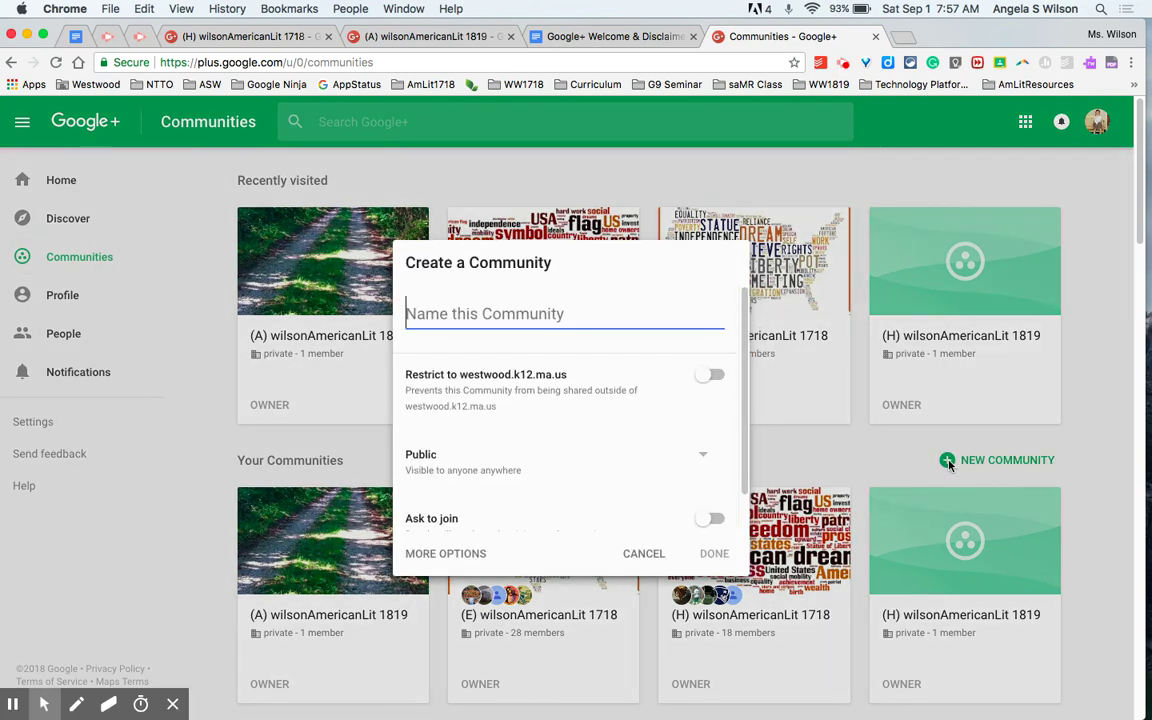
type("(X) testCommunity 1819")
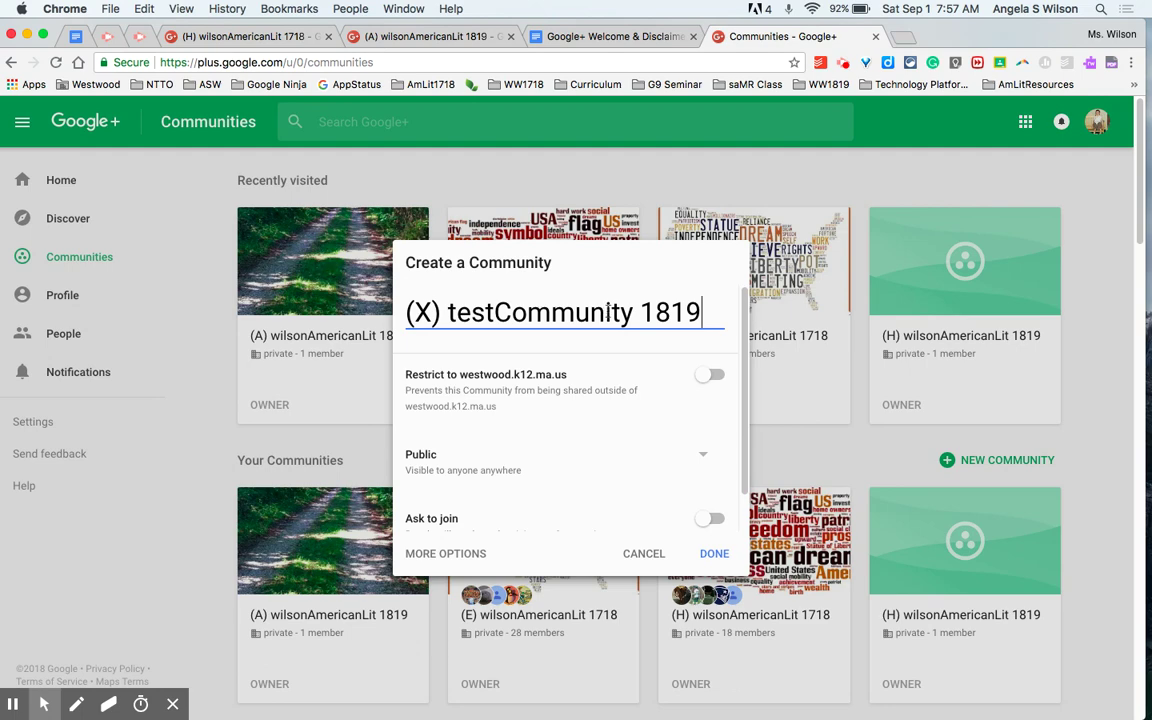
scroll(546, 462, "down", 2)
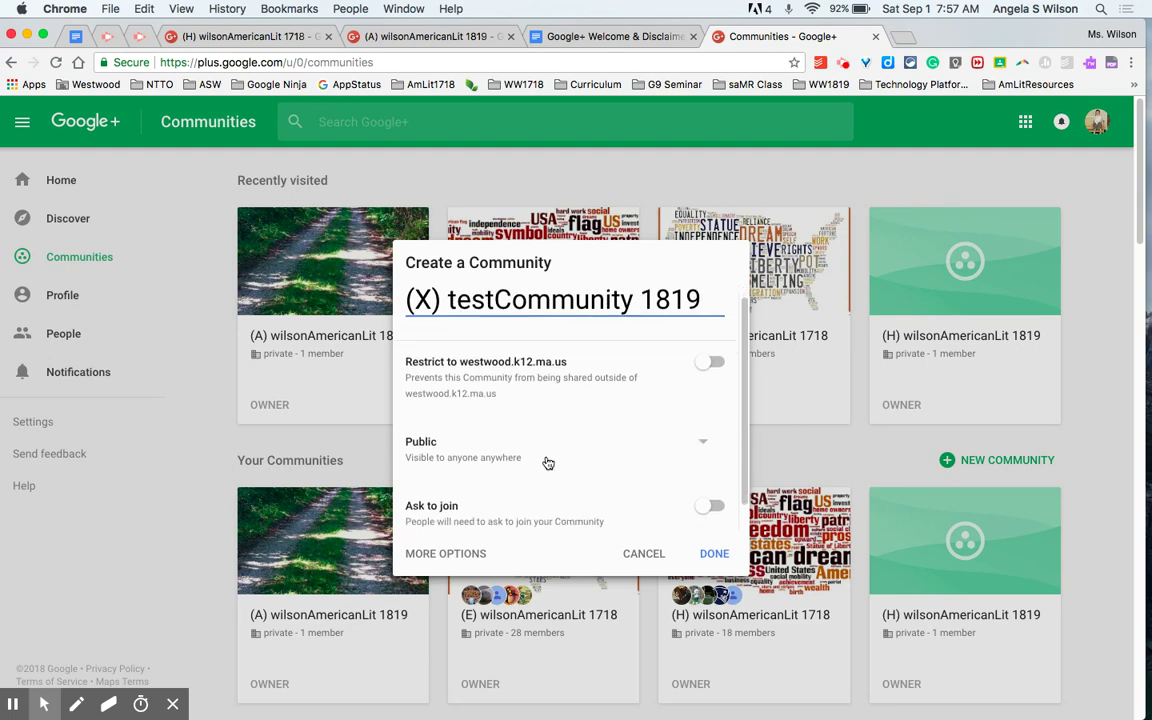
scroll(546, 462, "down", 2)
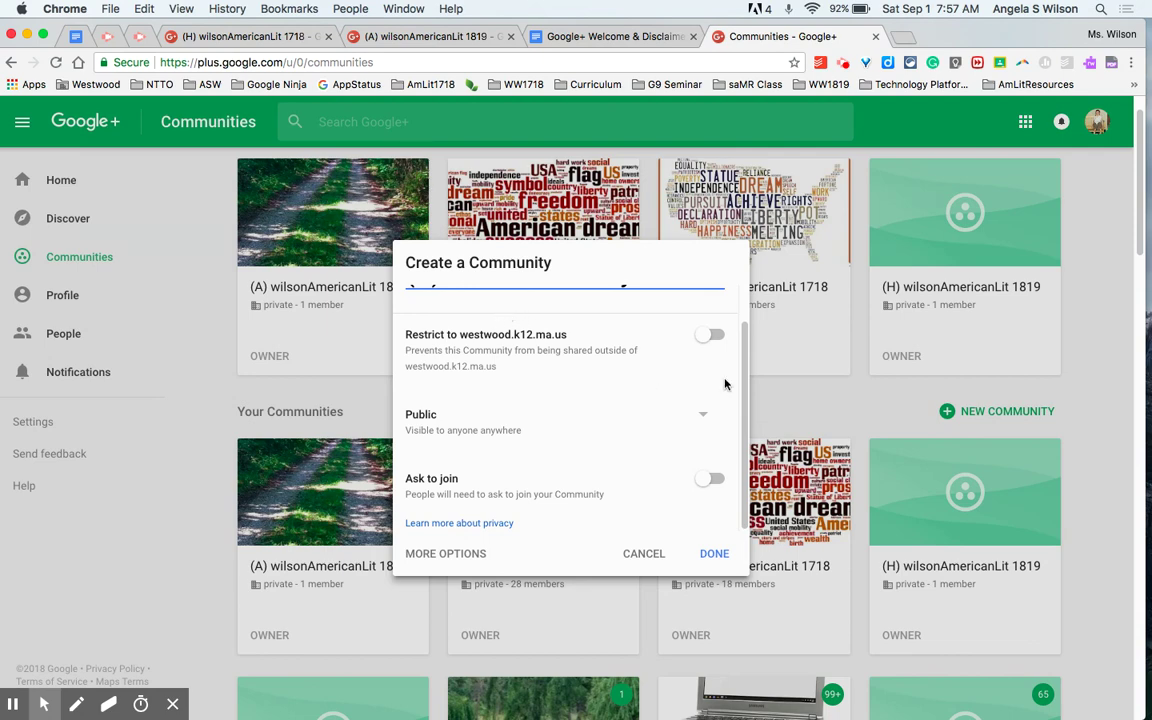
left_click(717, 340)
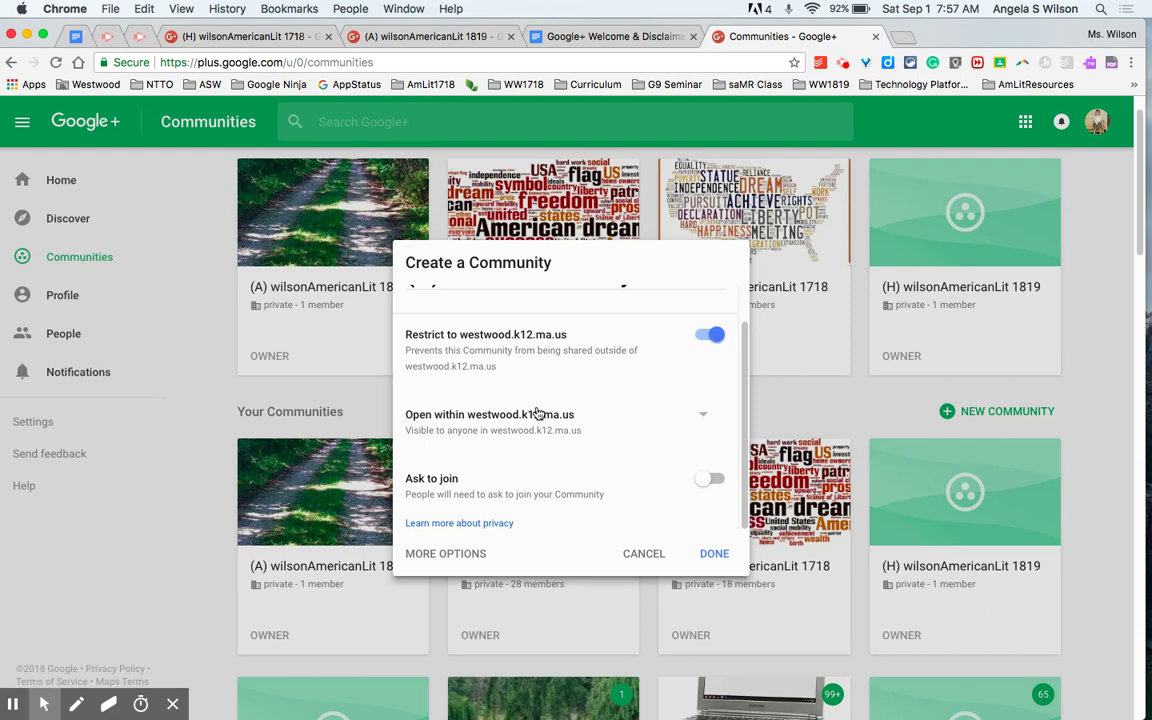
left_click(507, 420)
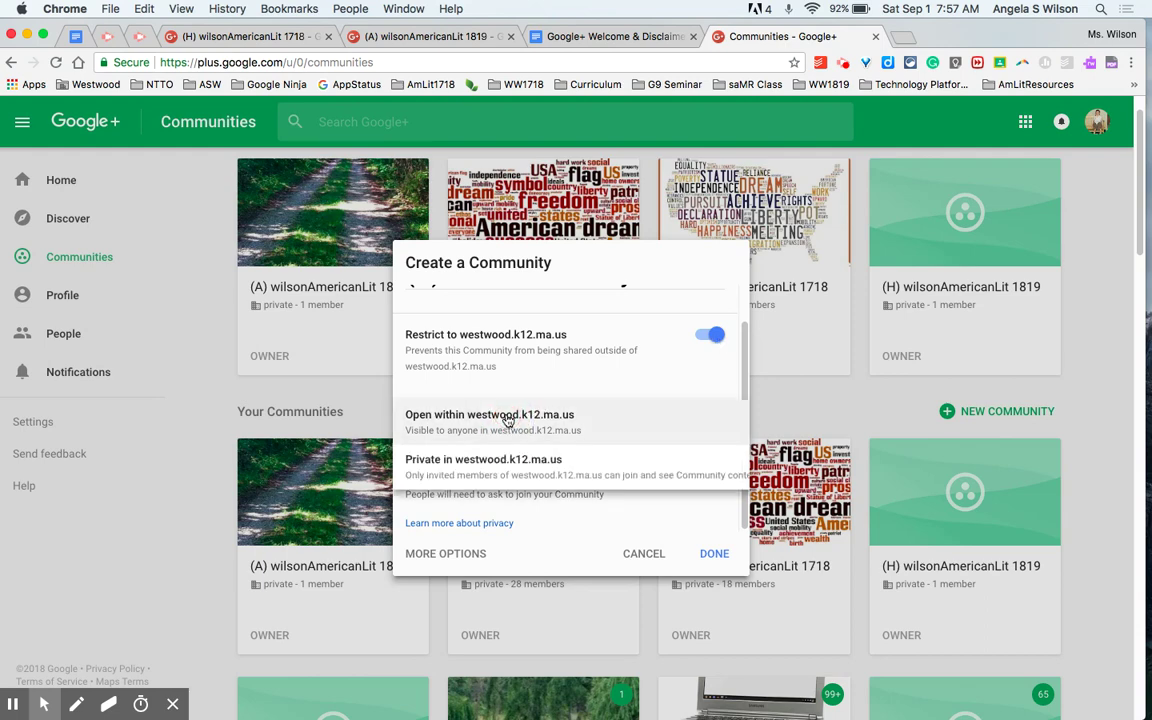
left_click(498, 480)
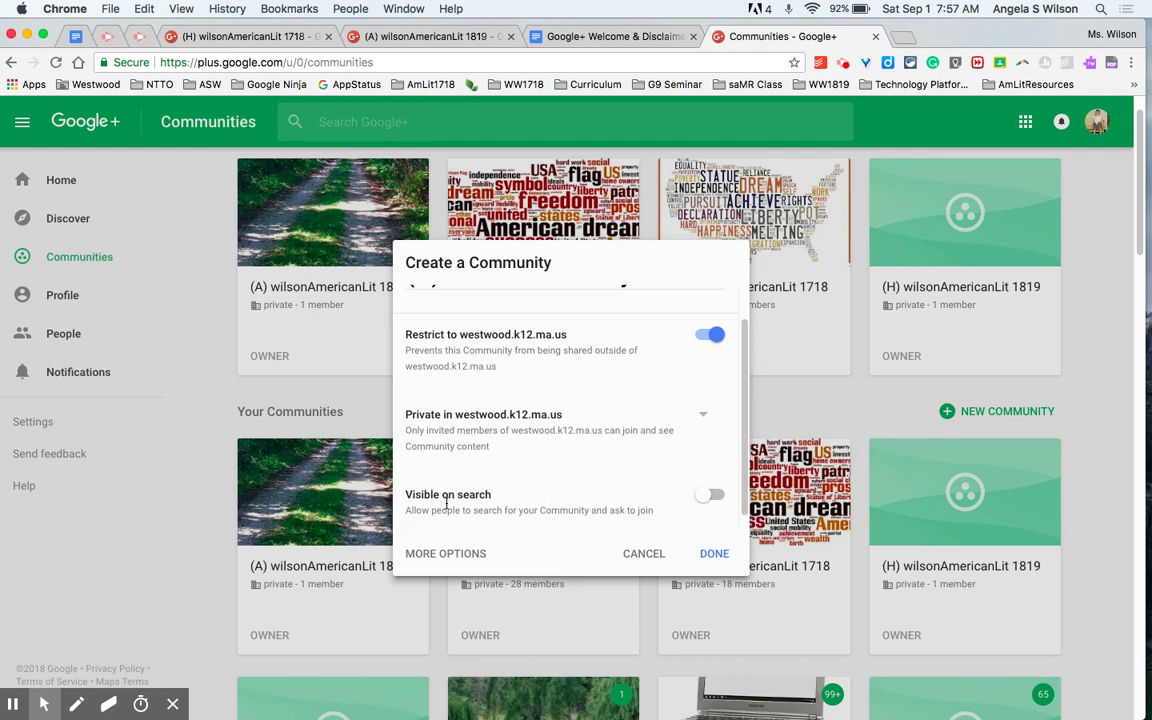
left_click(716, 499)
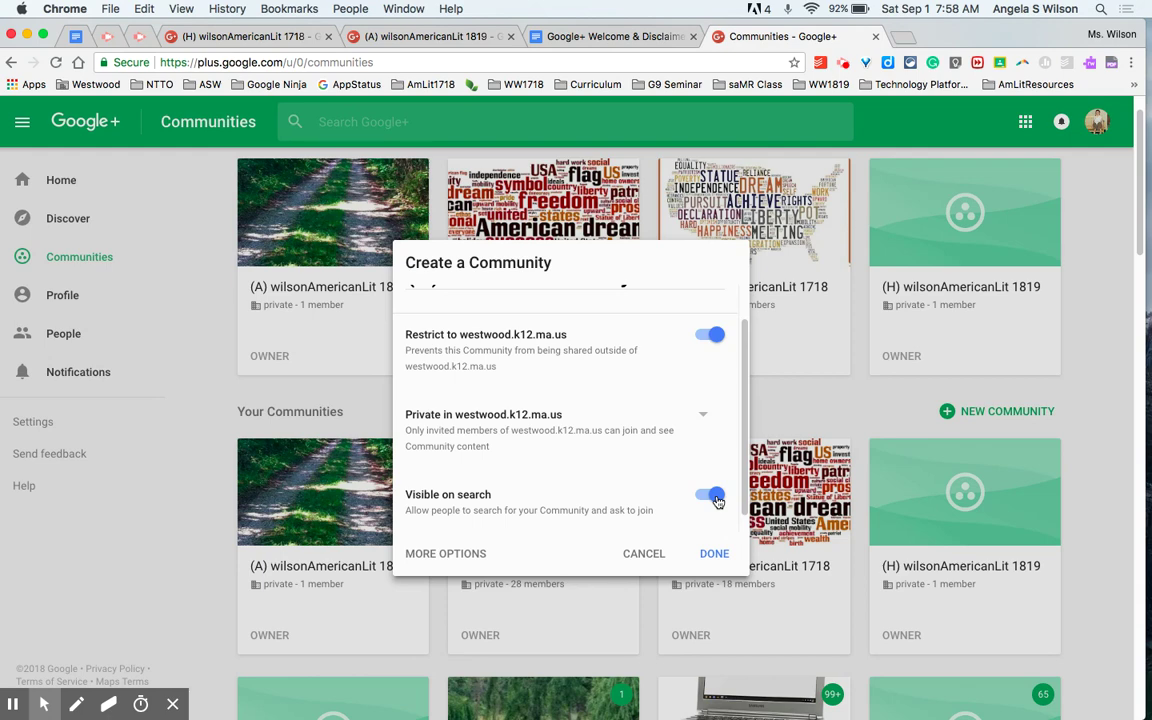
- Create the (X) testCommunity 1819 community and show its More options menu
left_click(721, 554)
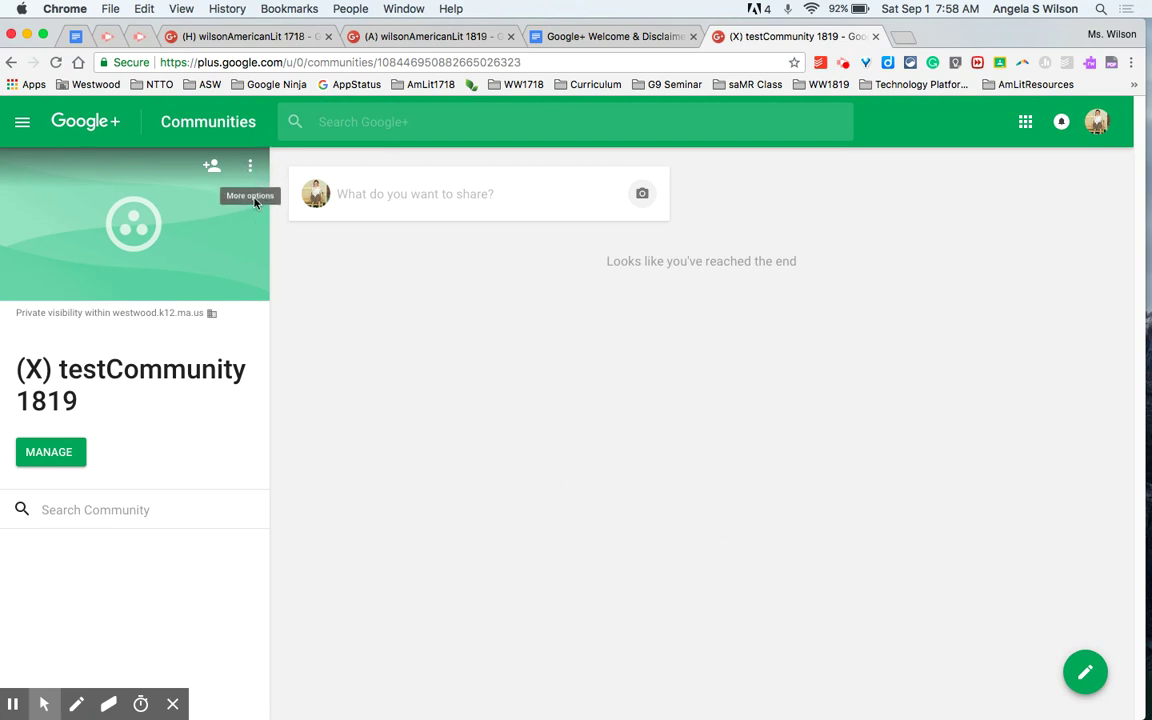
left_click(250, 168)
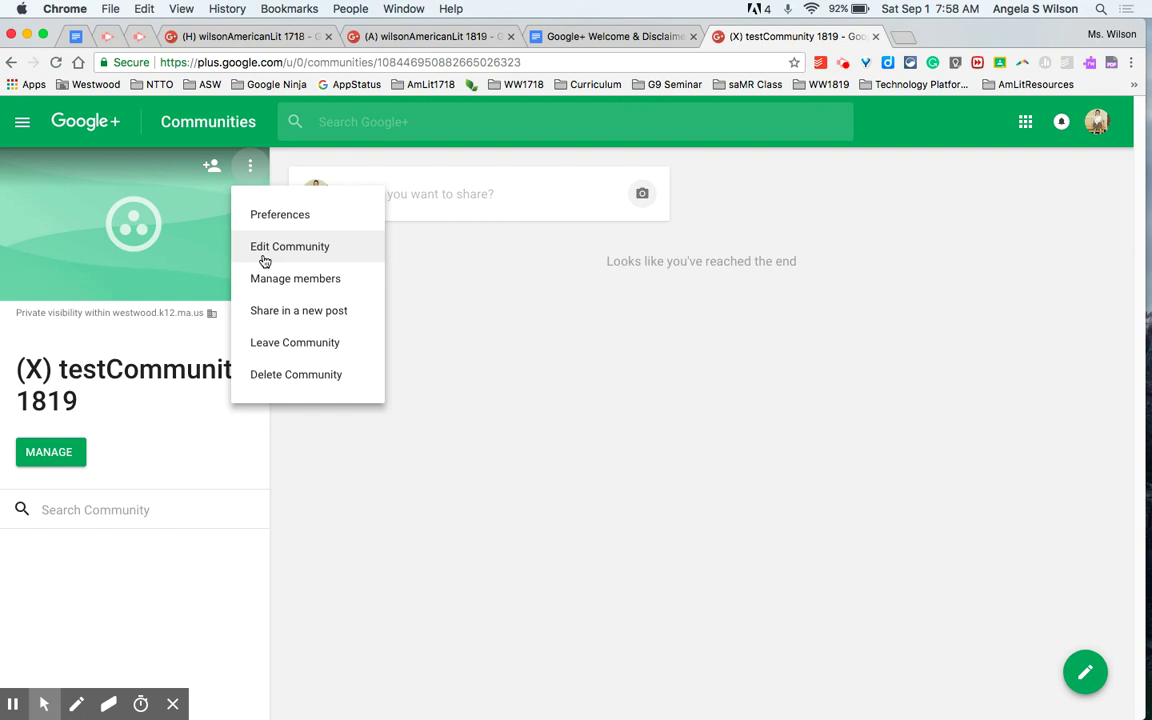
- In Edit Community, set the cover photo to the eyes-behind-round-glasses image
left_click(264, 256)
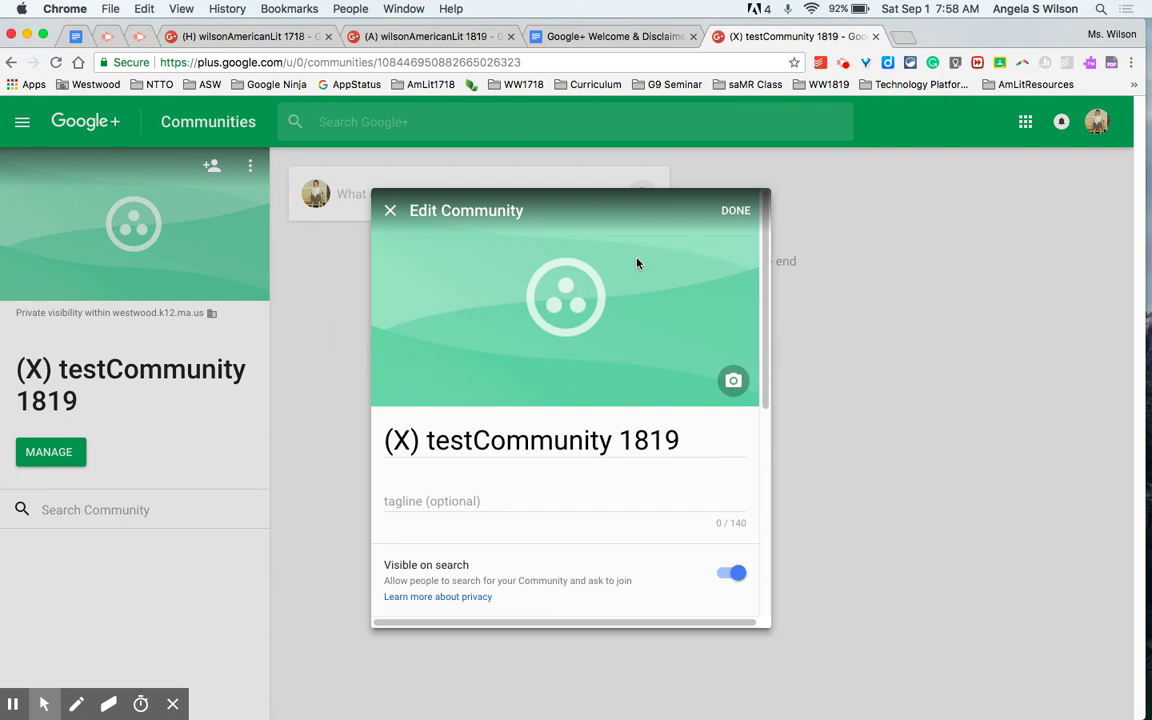
left_click(733, 381)
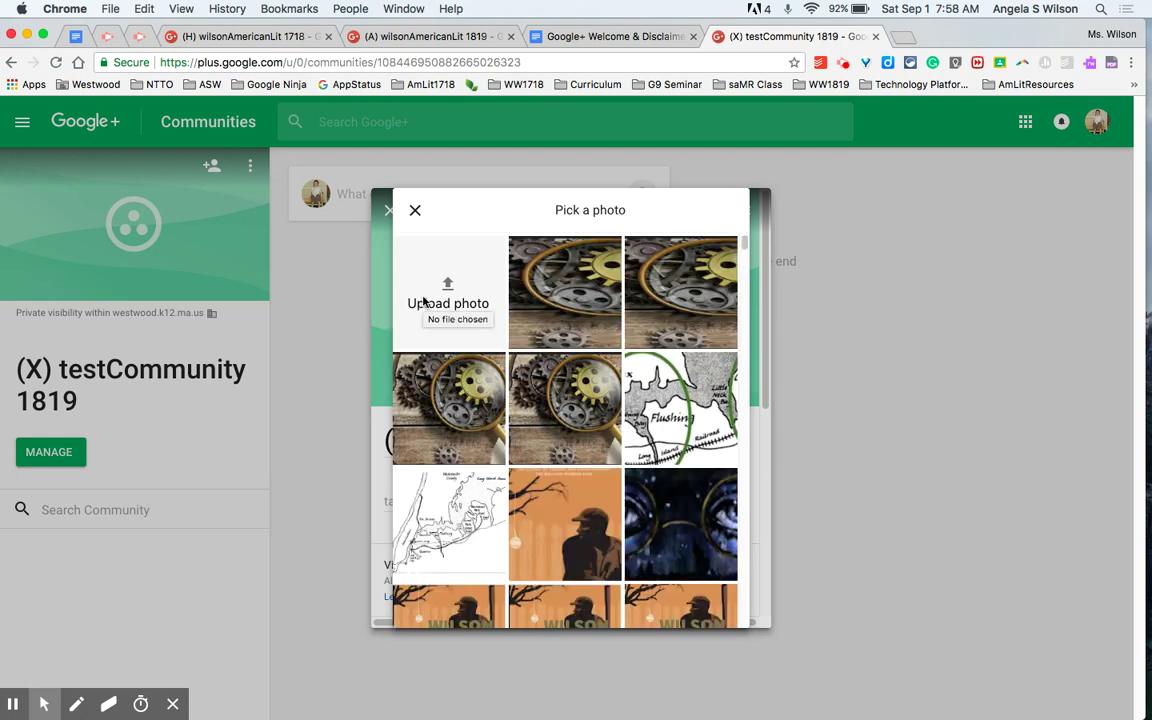
left_click(672, 536)
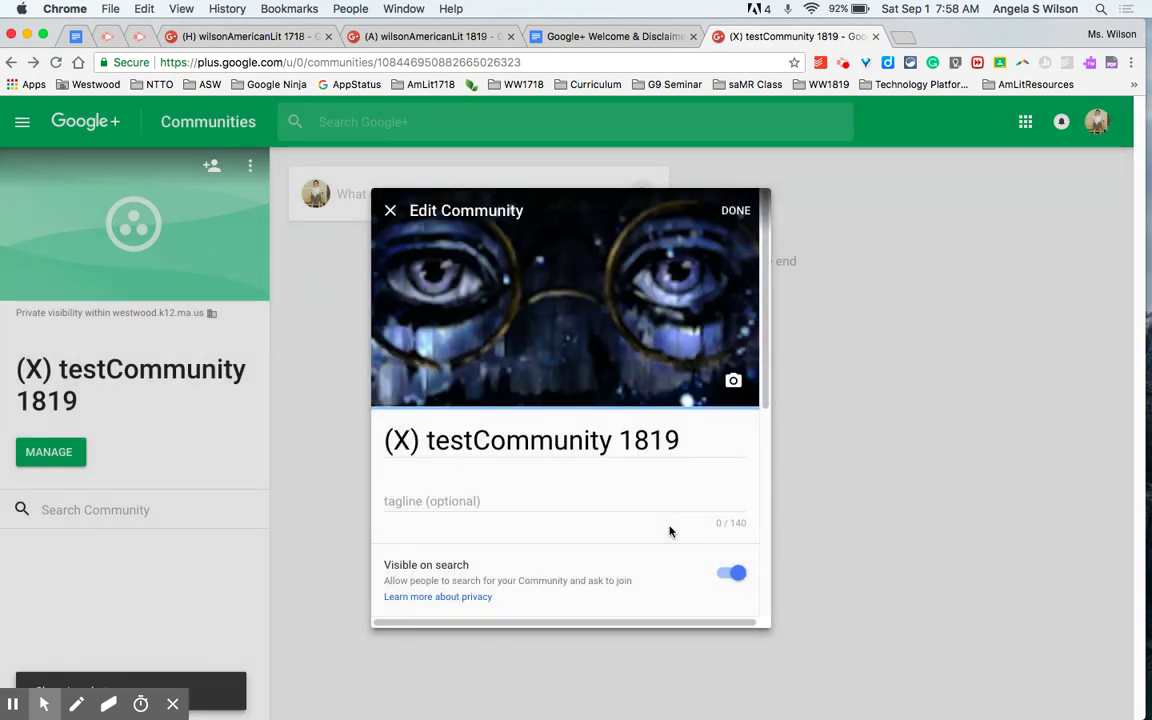
left_click(463, 503)
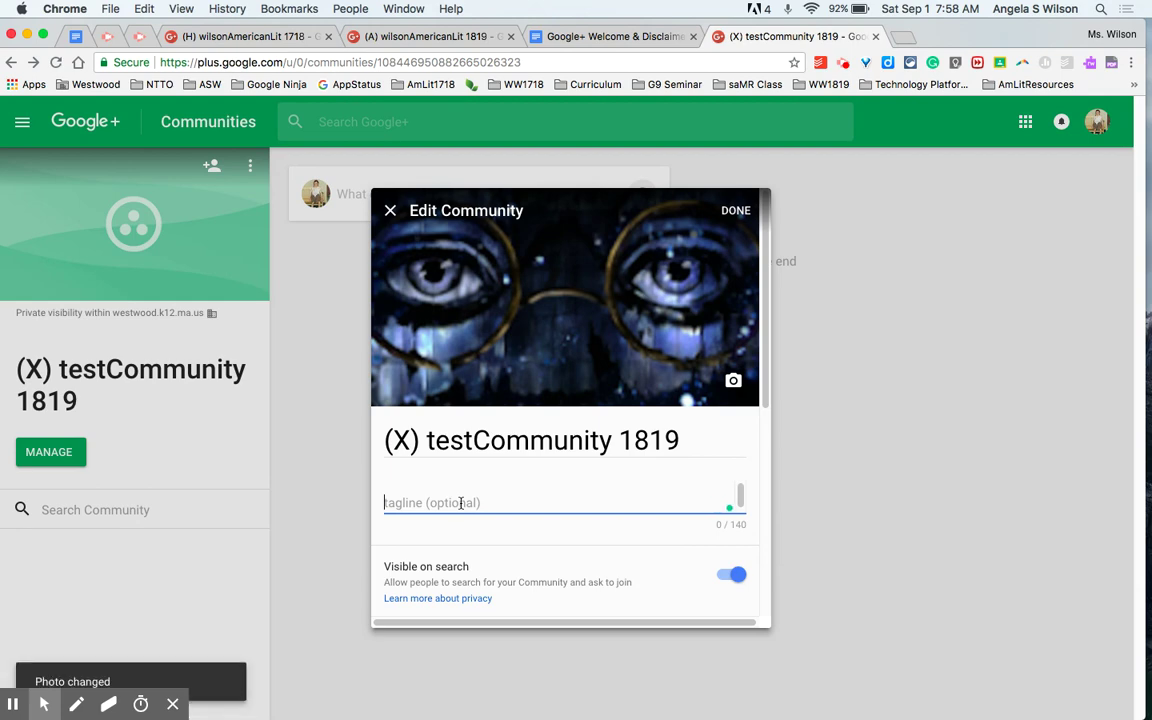
- Paste the Welcome & Disclaimer doc's American Literature welcome sentence as the tagline; turn off search visibility
left_click(556, 38)
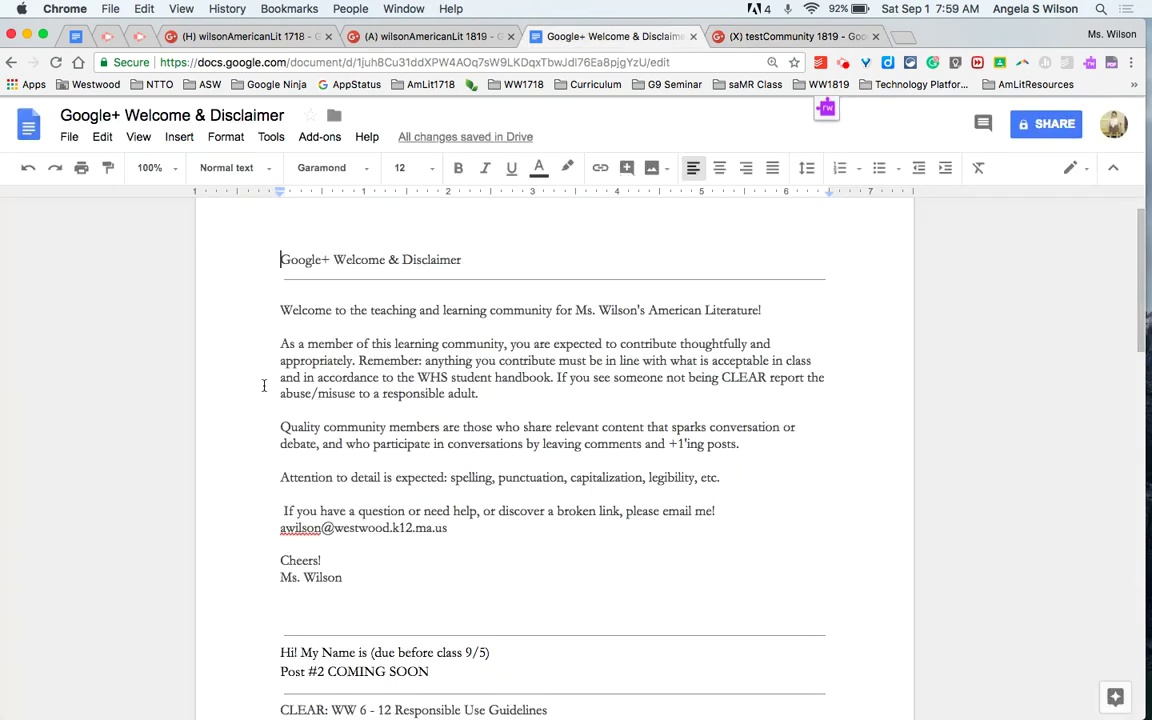
left_click(284, 311)
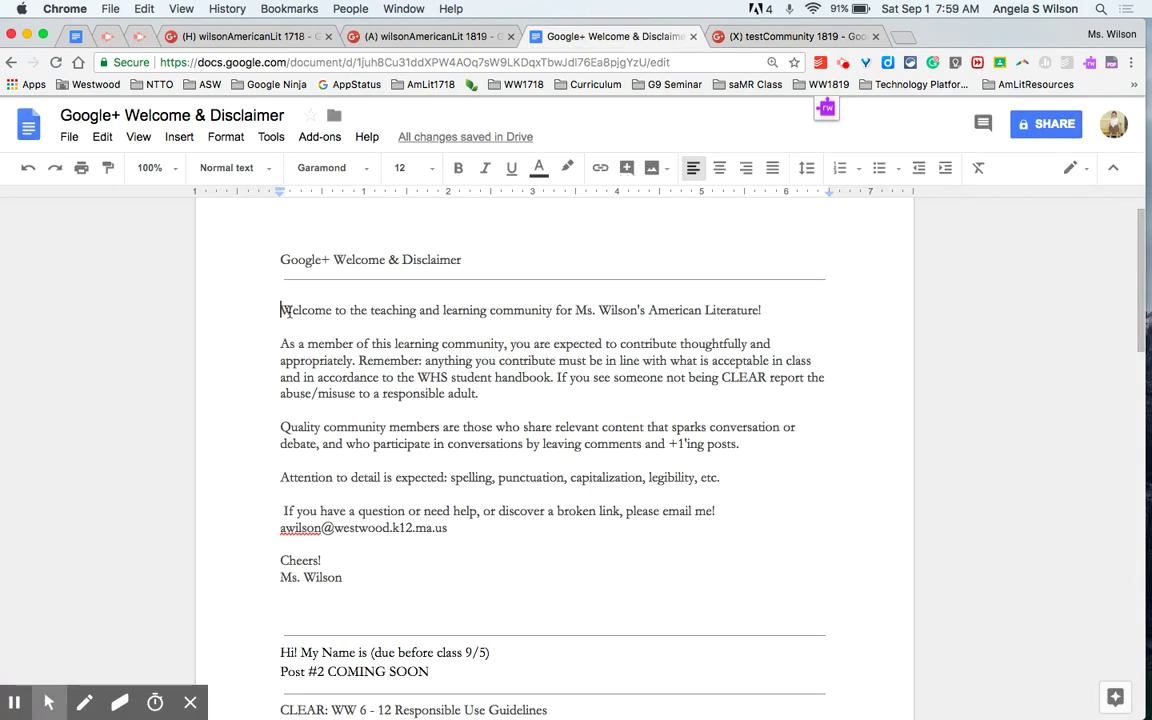
left_click_drag(257, 310, 769, 316)
key("super+c")
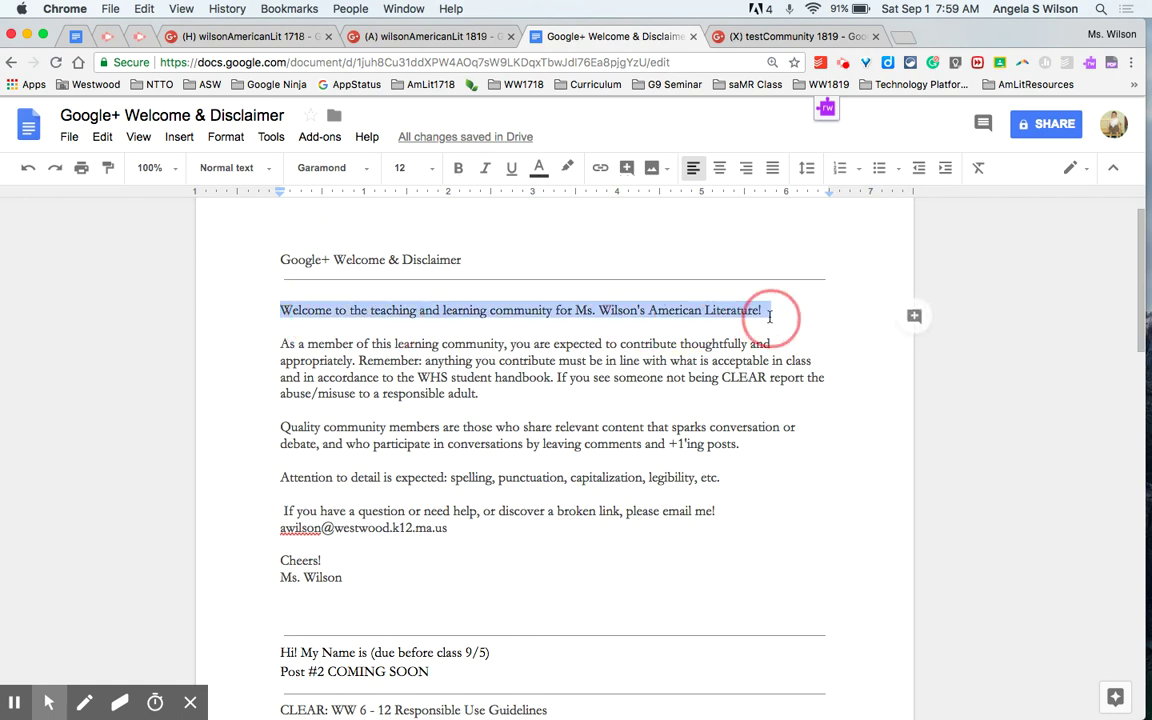
left_click(797, 36)
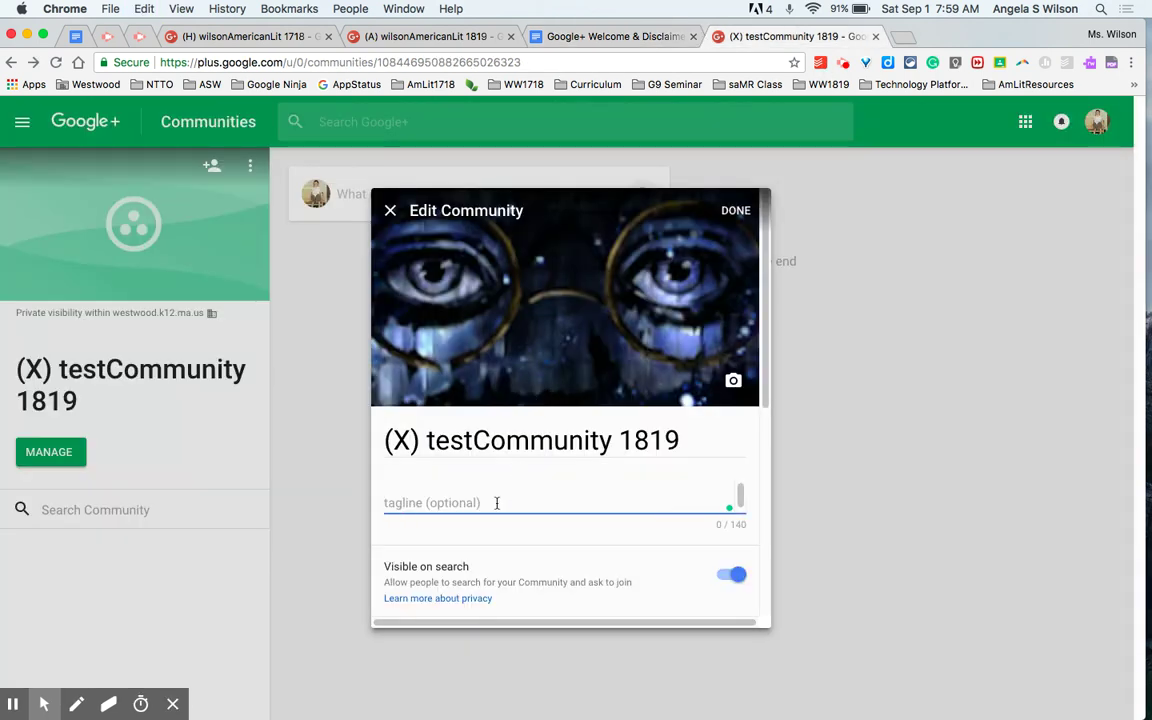
key("super+v")
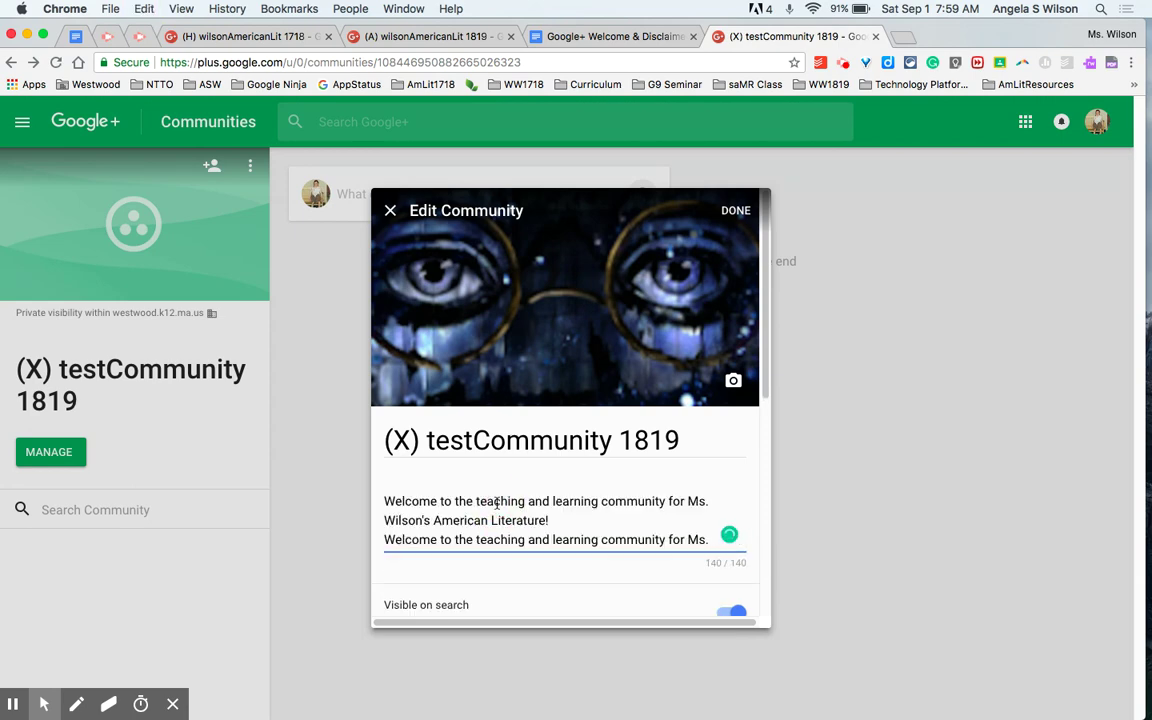
scroll(496, 503, "down", 4)
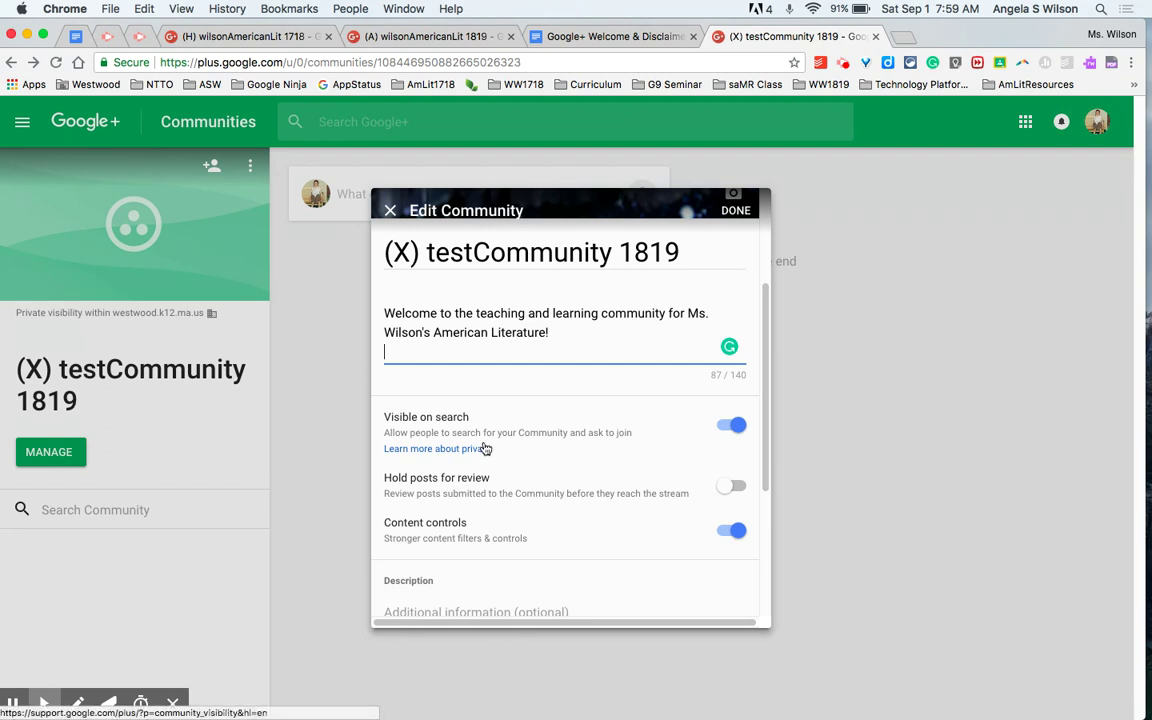
left_click(731, 426)
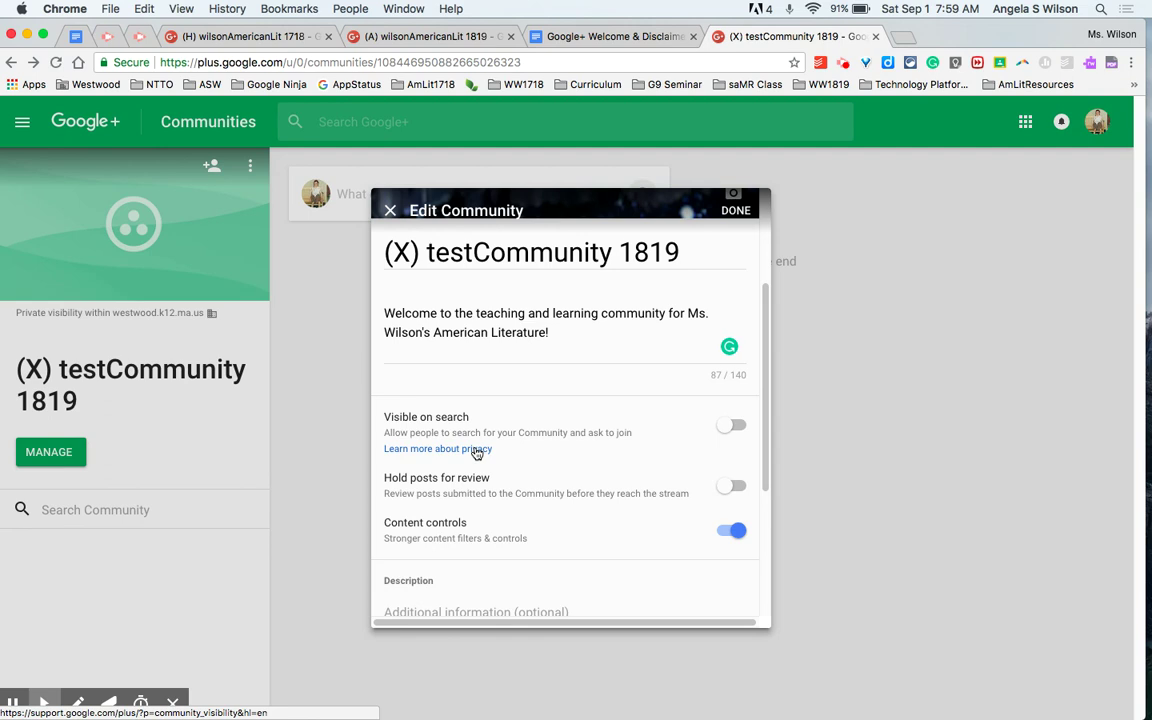
- Turn on Hold posts for review for posts from everyone
left_click(735, 486)
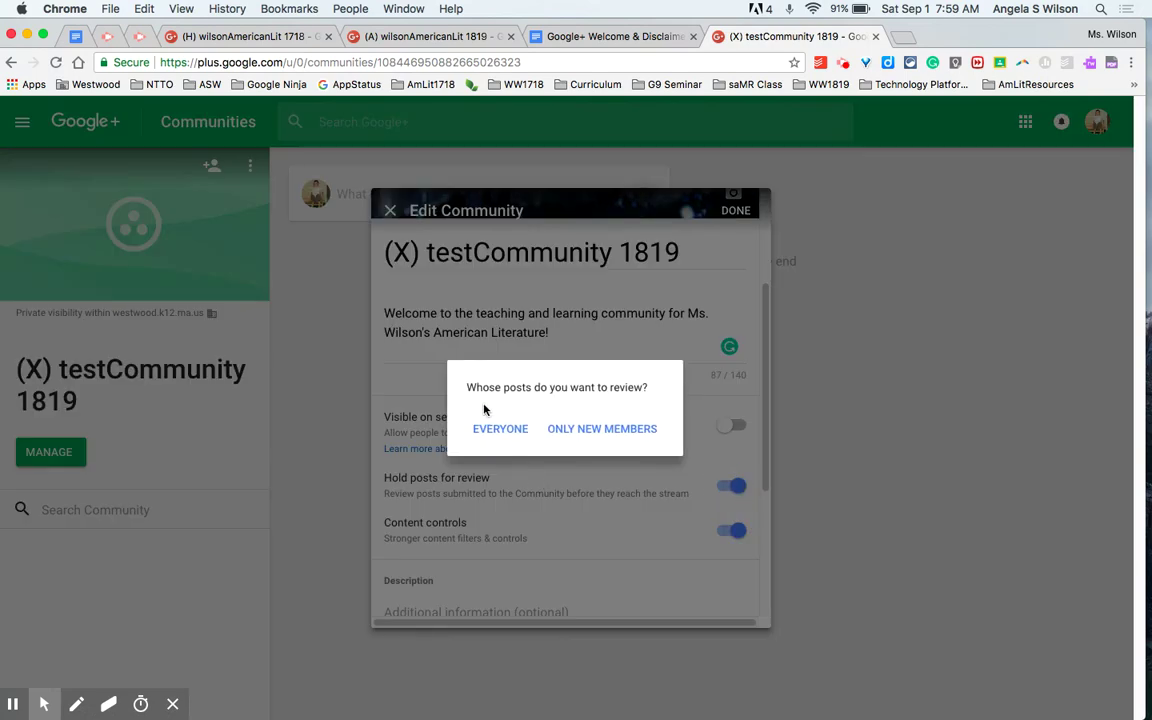
left_click(492, 430)
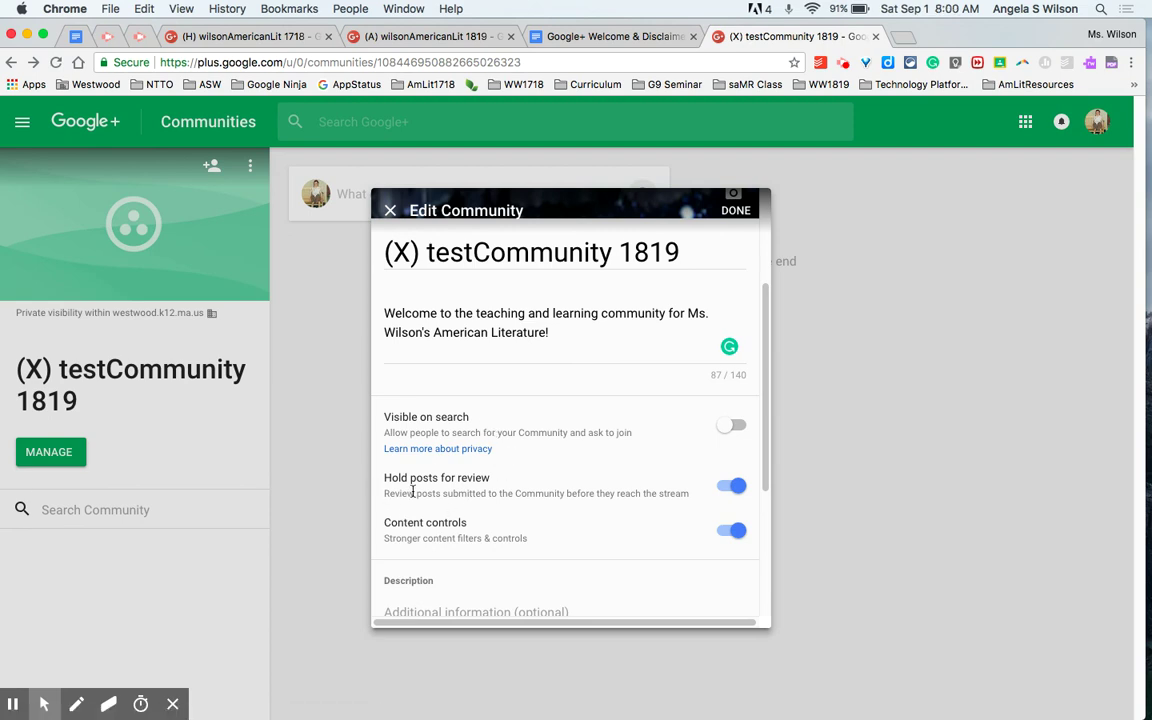
- Paste the welcome document's guideline paragraphs through the sign-off into the community description
scroll(412, 491, "down", 2)
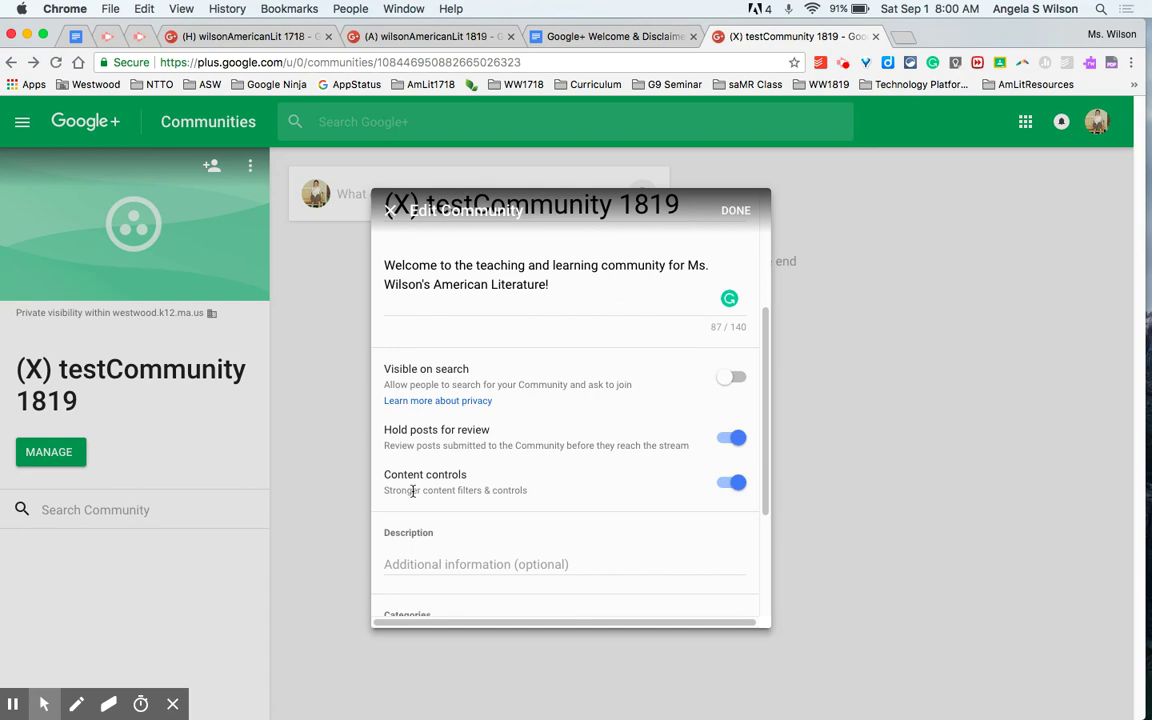
scroll(412, 491, "down", 3)
left_click(408, 478)
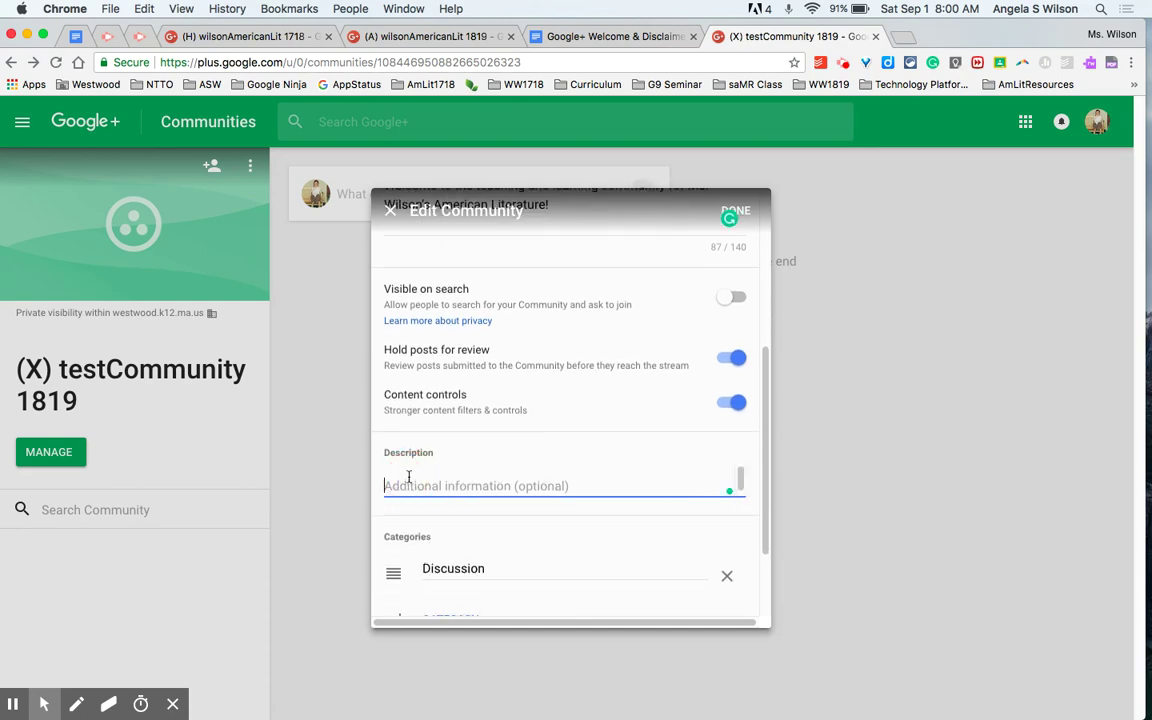
left_click(547, 38)
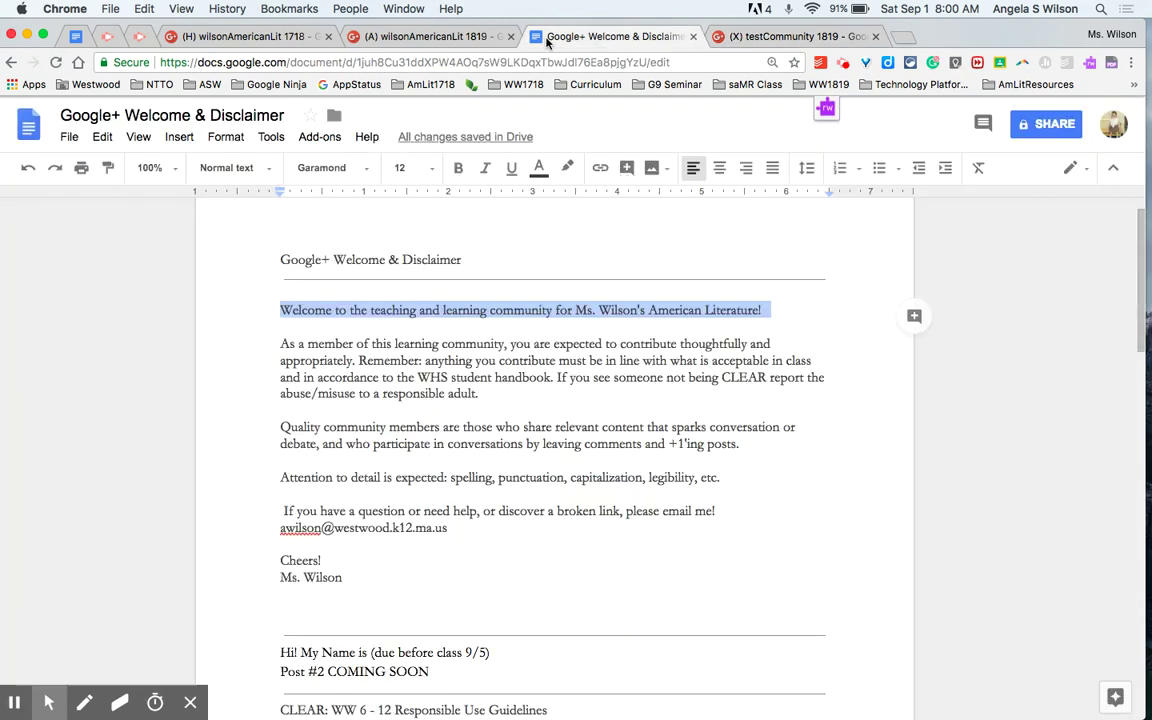
left_click(272, 341)
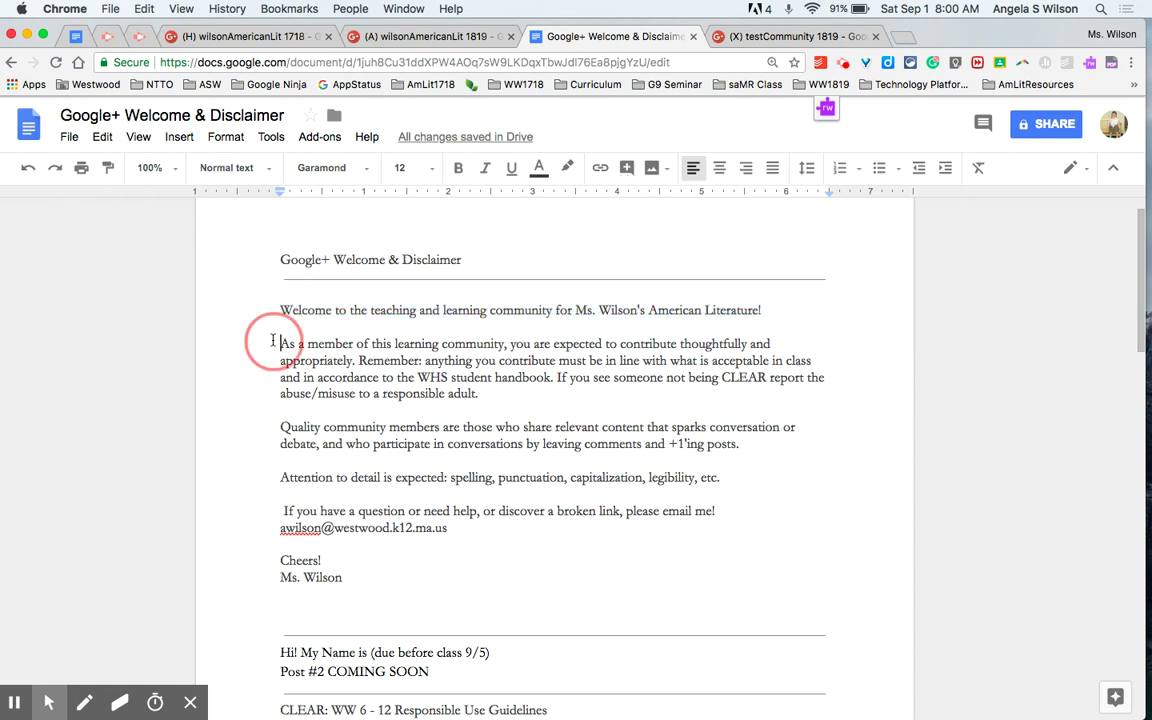
left_click_drag(272, 341, 345, 575)
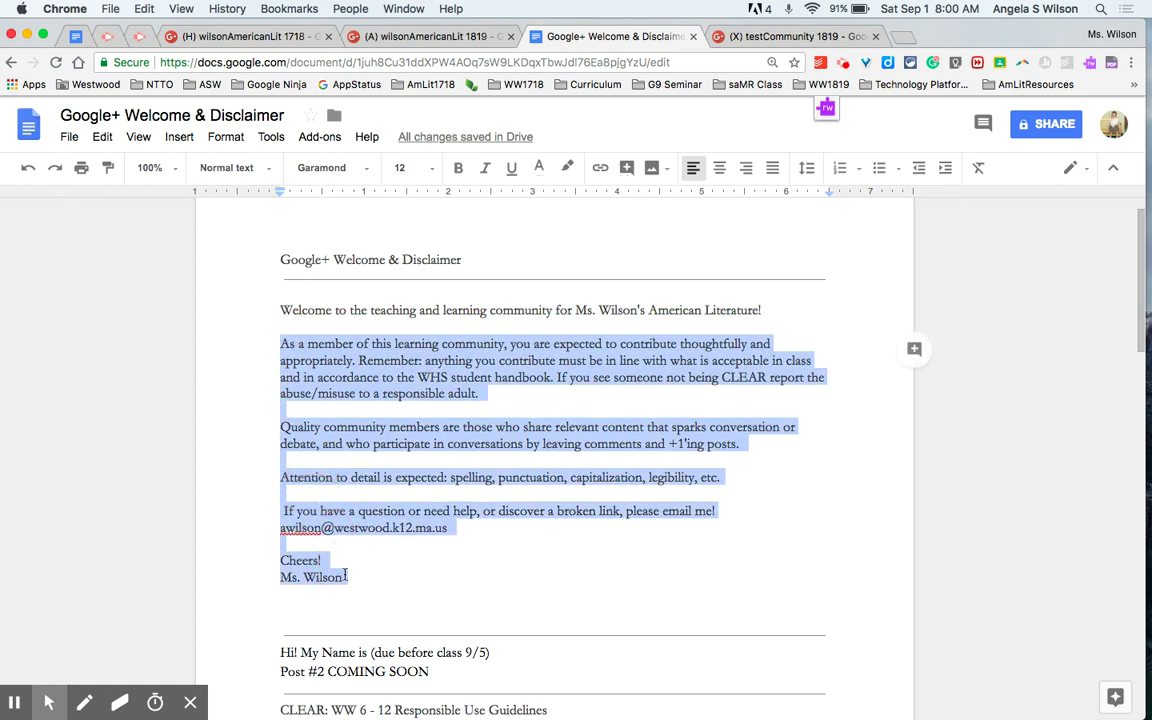
left_click(796, 37)
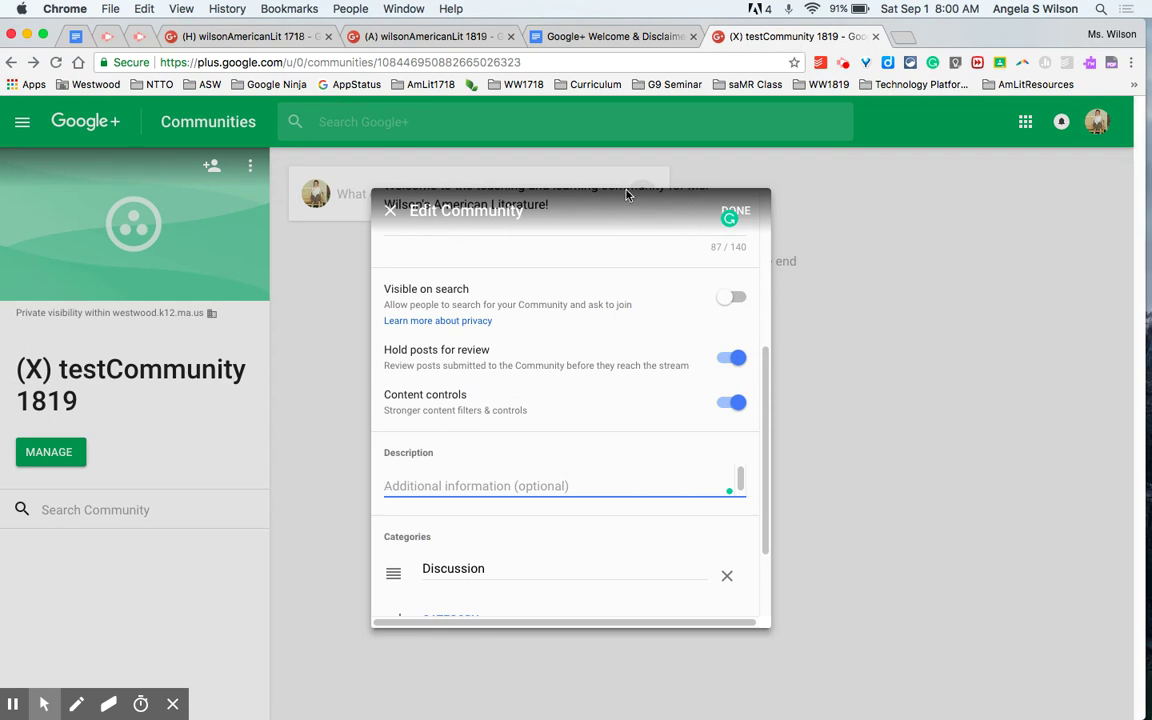
key("super+v")
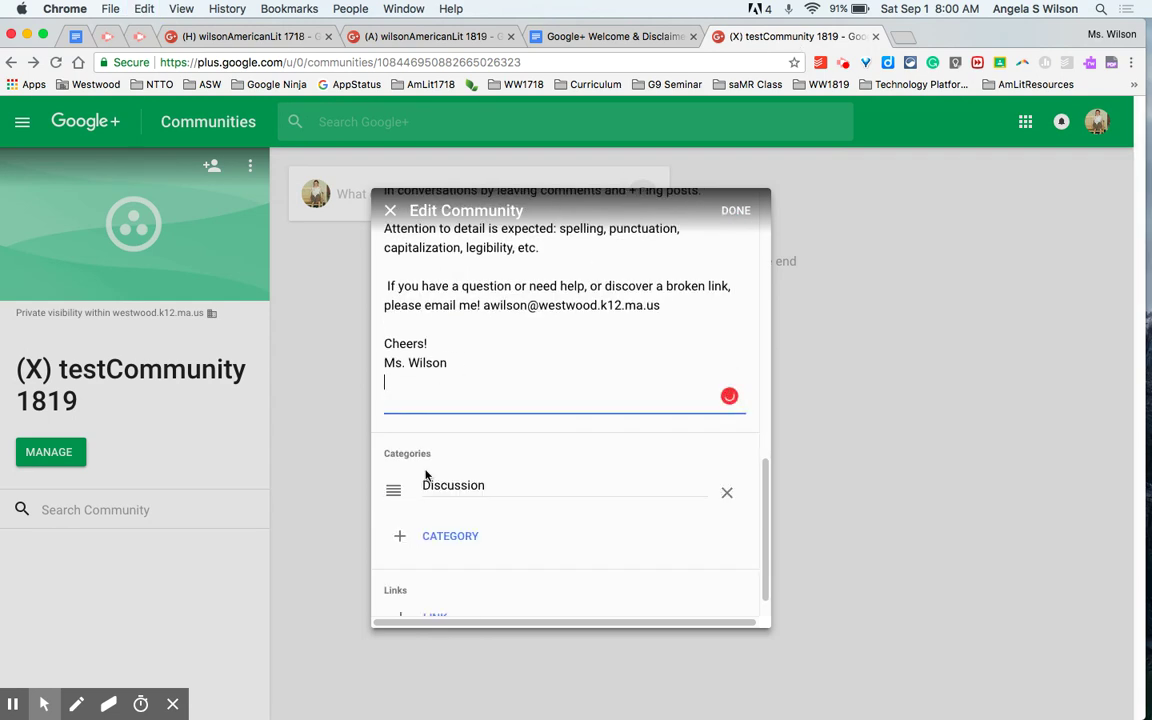
- Rename the Discussion category to 'Hi! My Name is (due before class 9/5)'
left_click_drag(494, 479, 414, 487)
key("BackSpace")
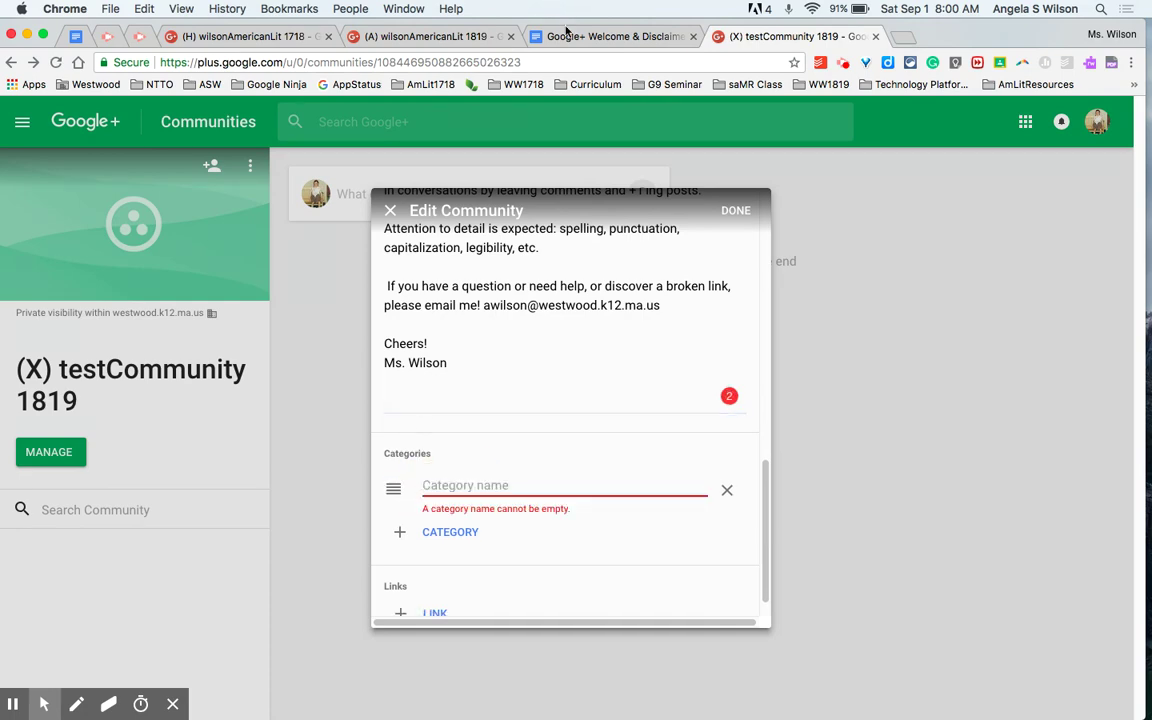
left_click(610, 36)
left_click_drag(322, 632, 502, 650)
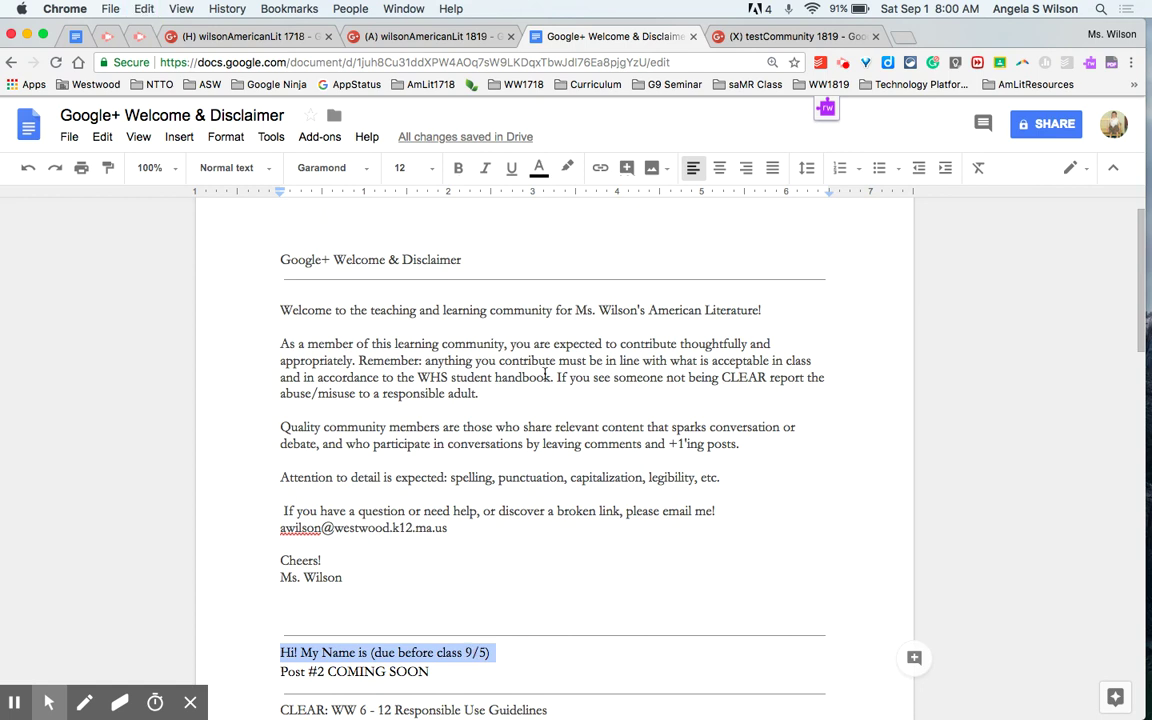
left_click(797, 36)
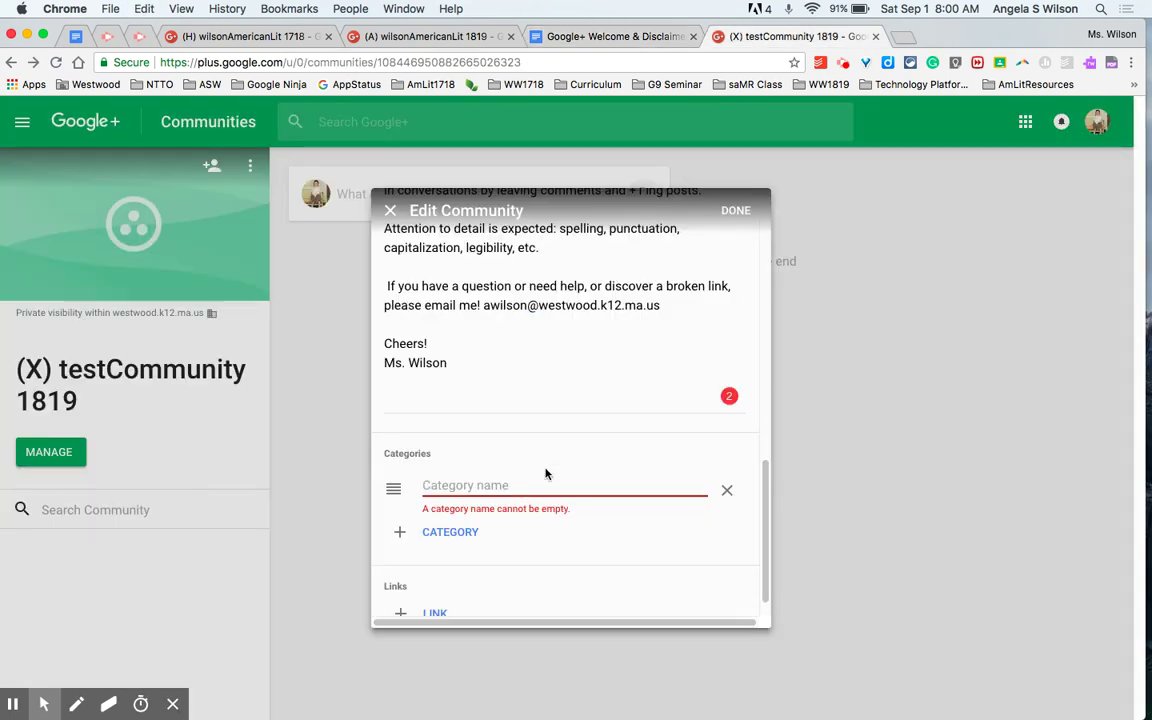
key("super+v")
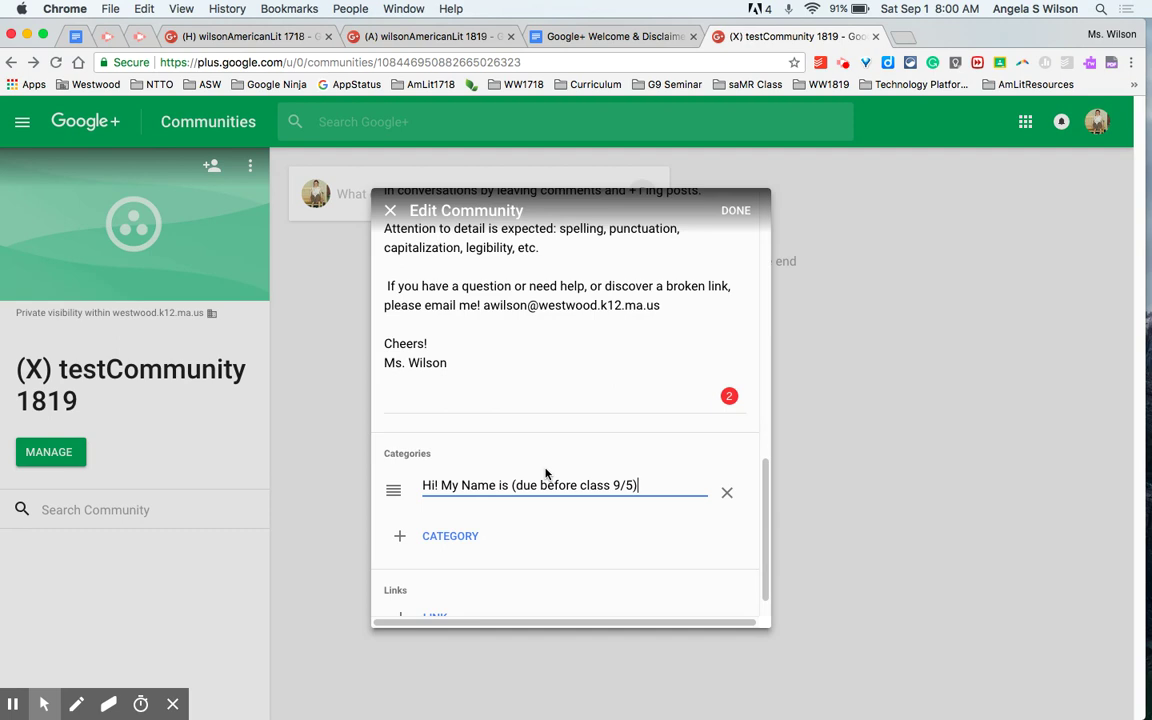
- Turn off post review, add a 'Post #2' category, and add a new link entry
scroll(546, 474, "up", 5)
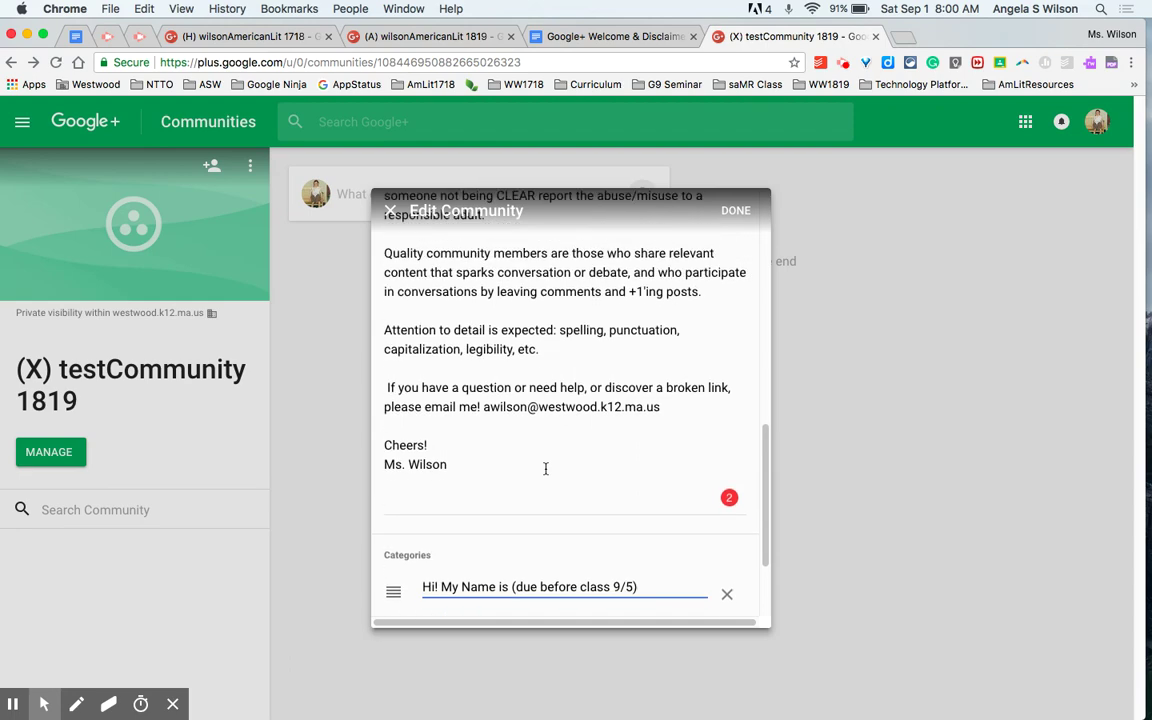
scroll(546, 469, "up", 12)
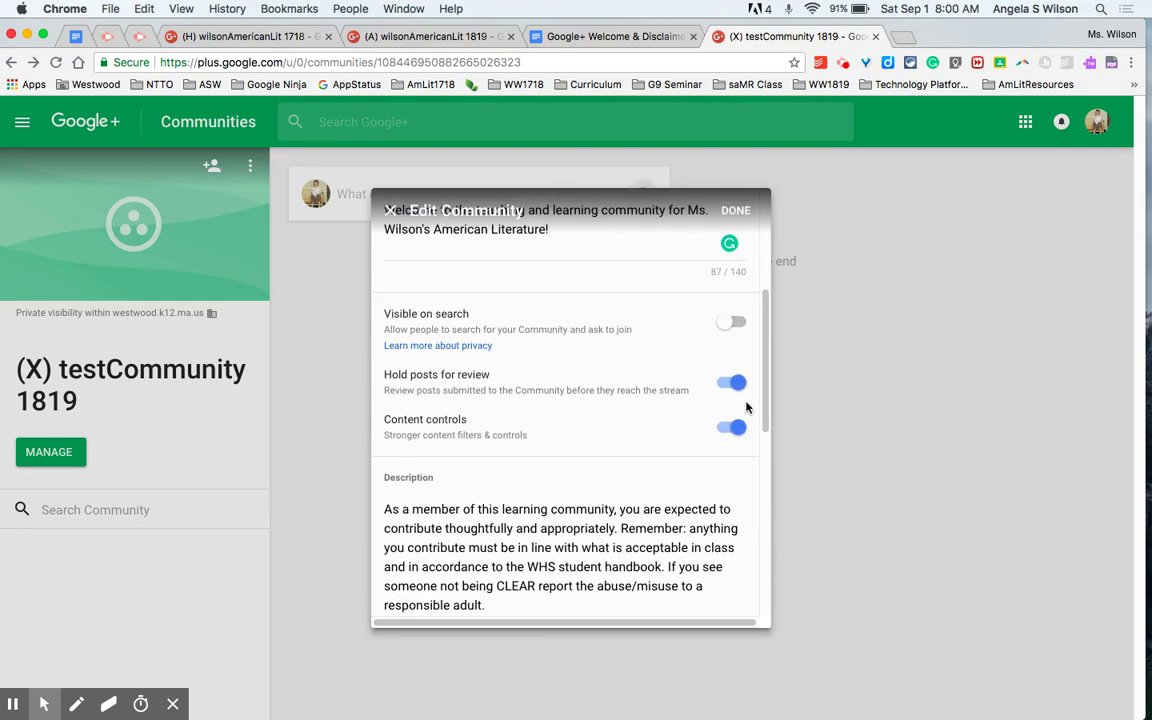
left_click(724, 387)
scroll(627, 415, "down", 12)
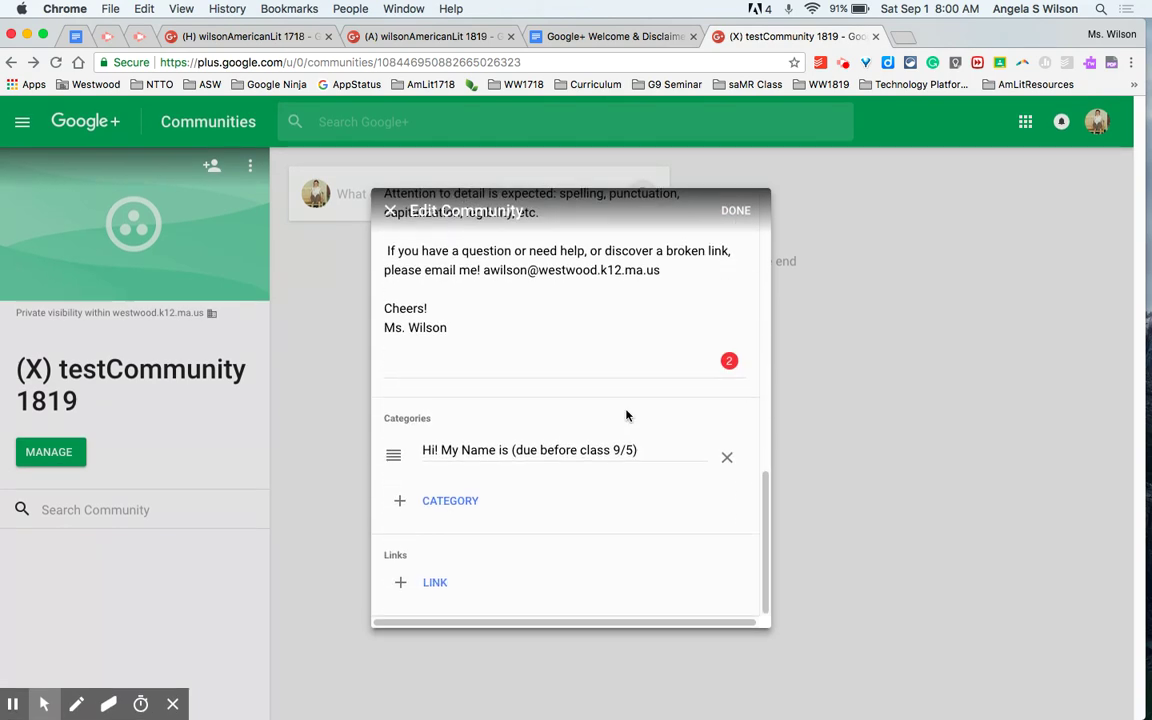
left_click(450, 505)
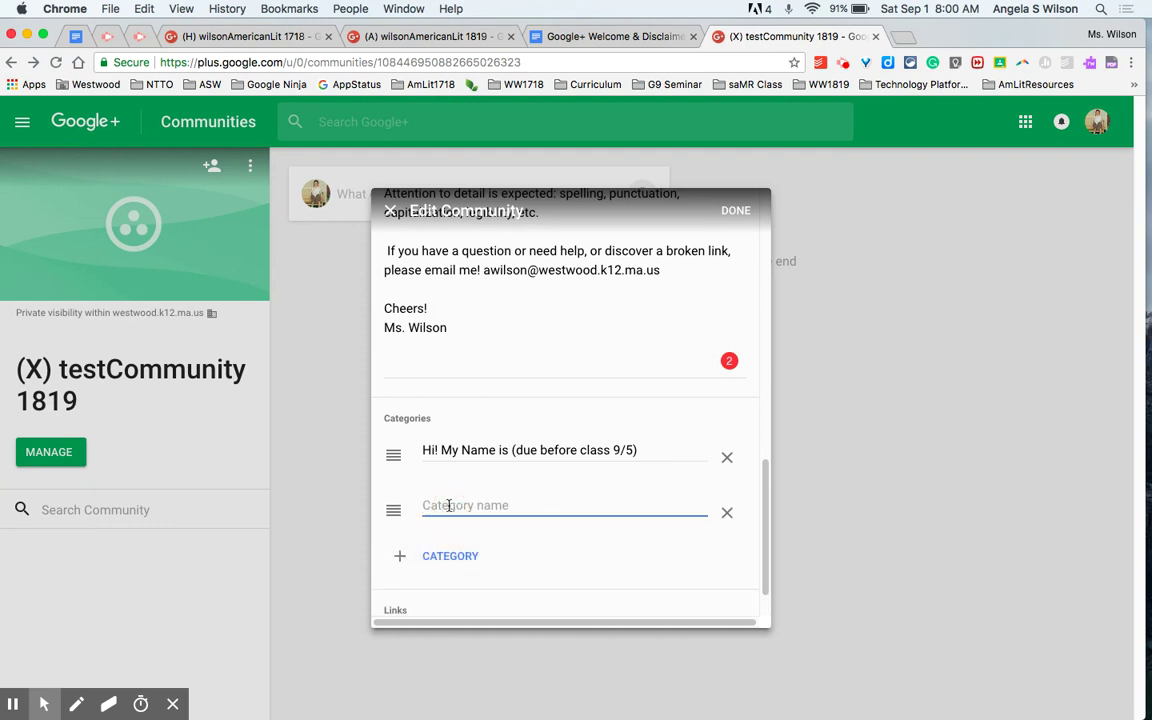
type("Post #2")
scroll(658, 586, "down", 2)
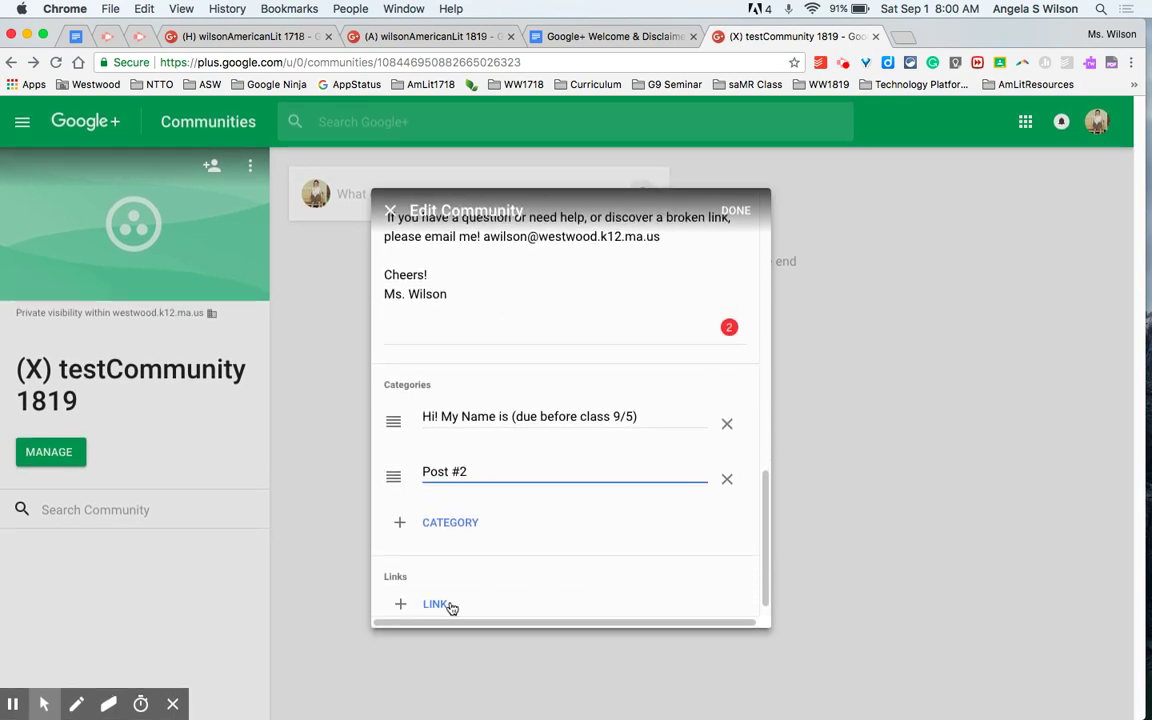
left_click(437, 604)
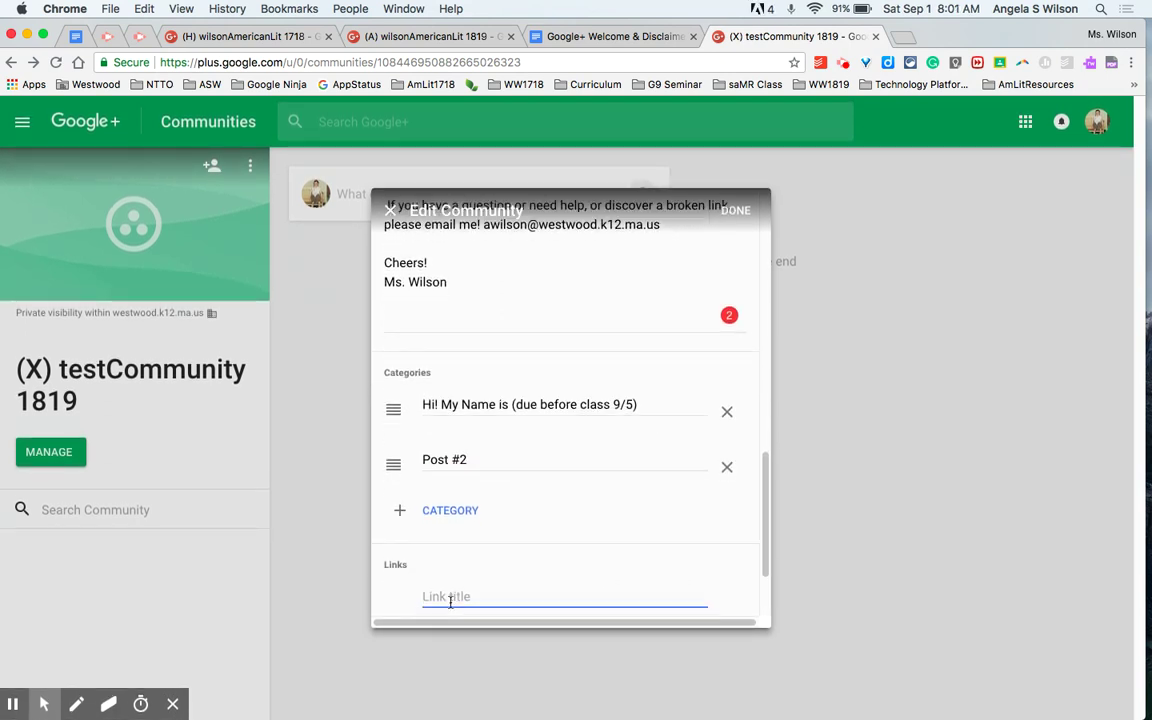
- Copy the 'CLEAR: WW 6 - 12 Responsible Use Guidelines' line from the welcome document
left_click(562, 38)
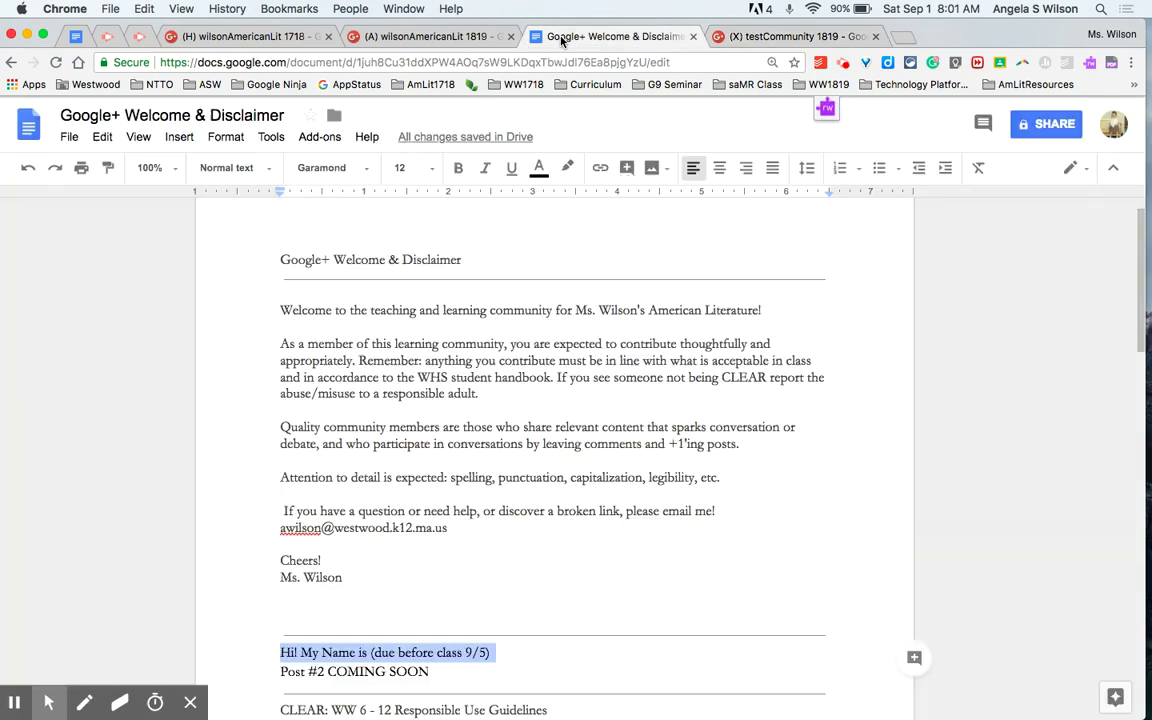
scroll(247, 634, "down", 7)
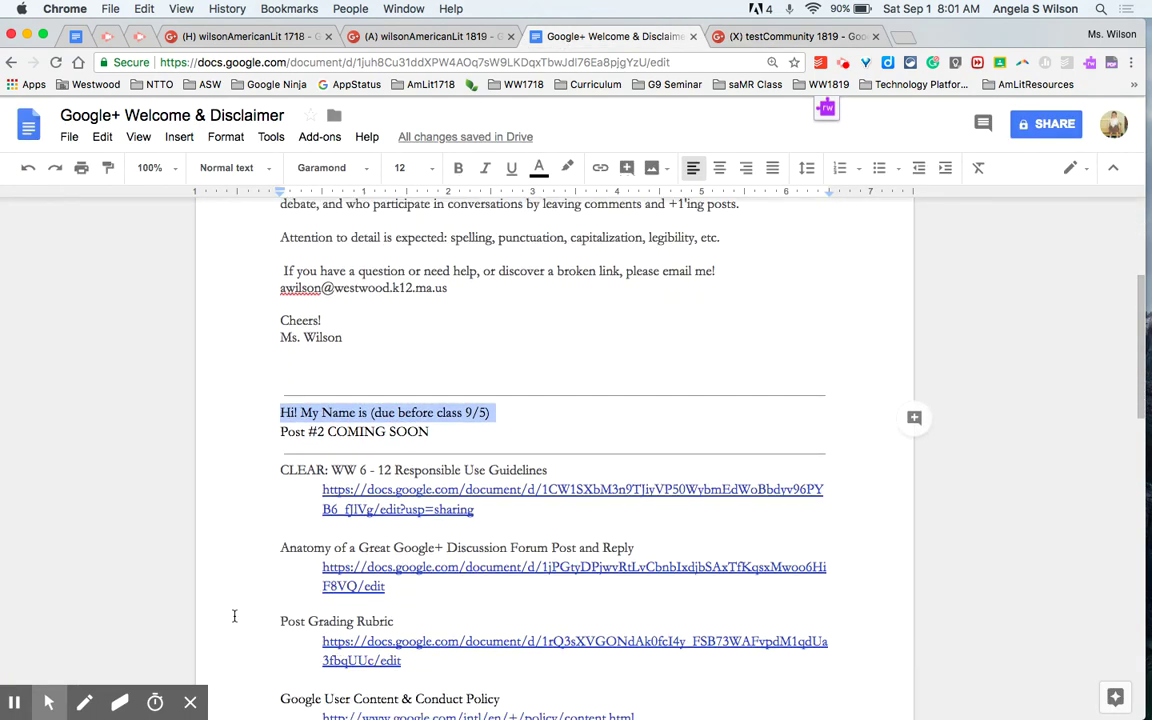
left_click_drag(280, 356, 577, 346)
left_click(577, 346)
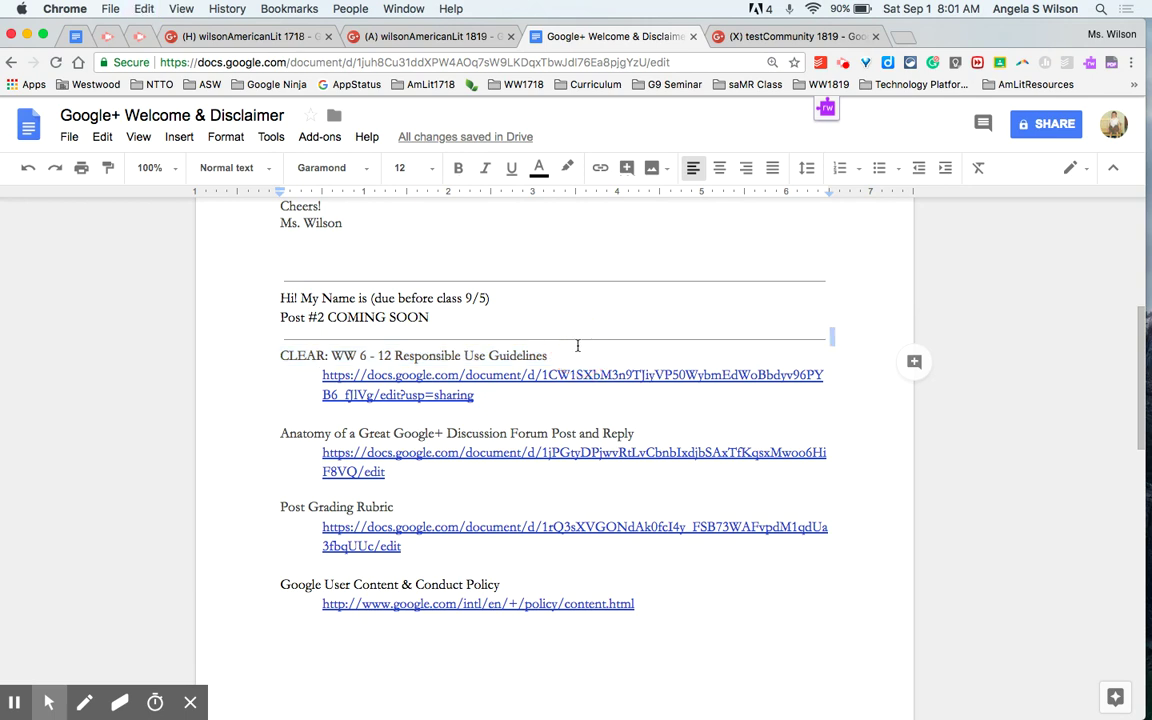
left_click_drag(282, 356, 612, 354)
key("super+c")
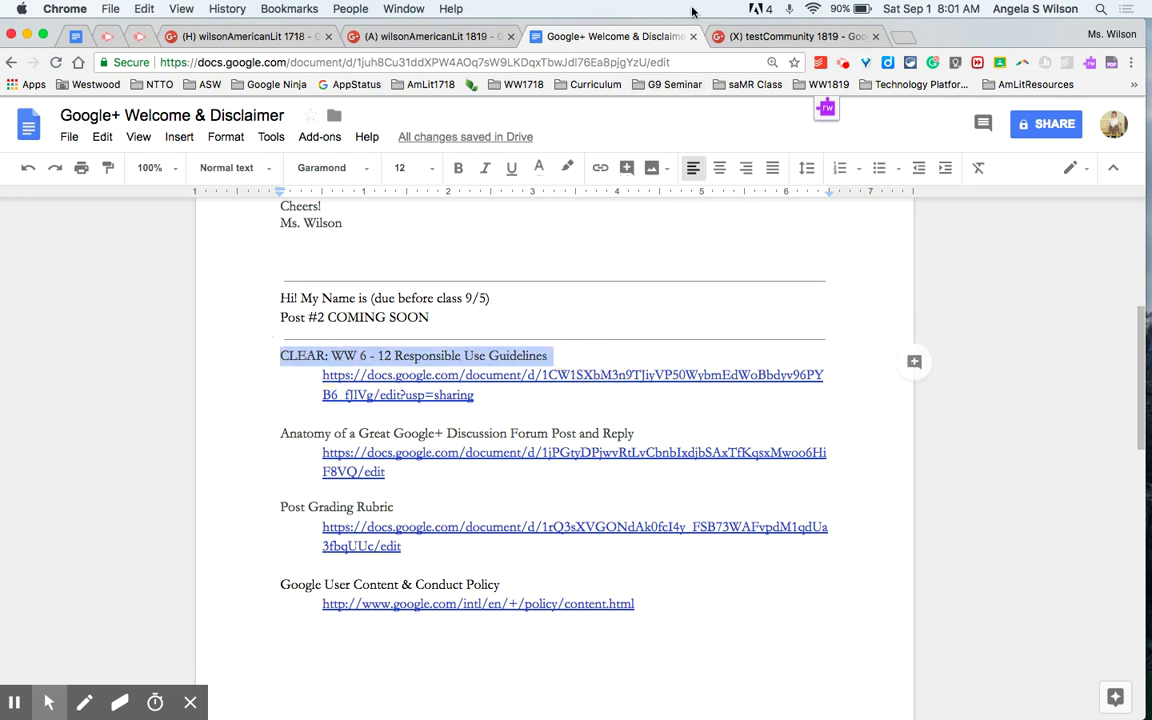
left_click(750, 37)
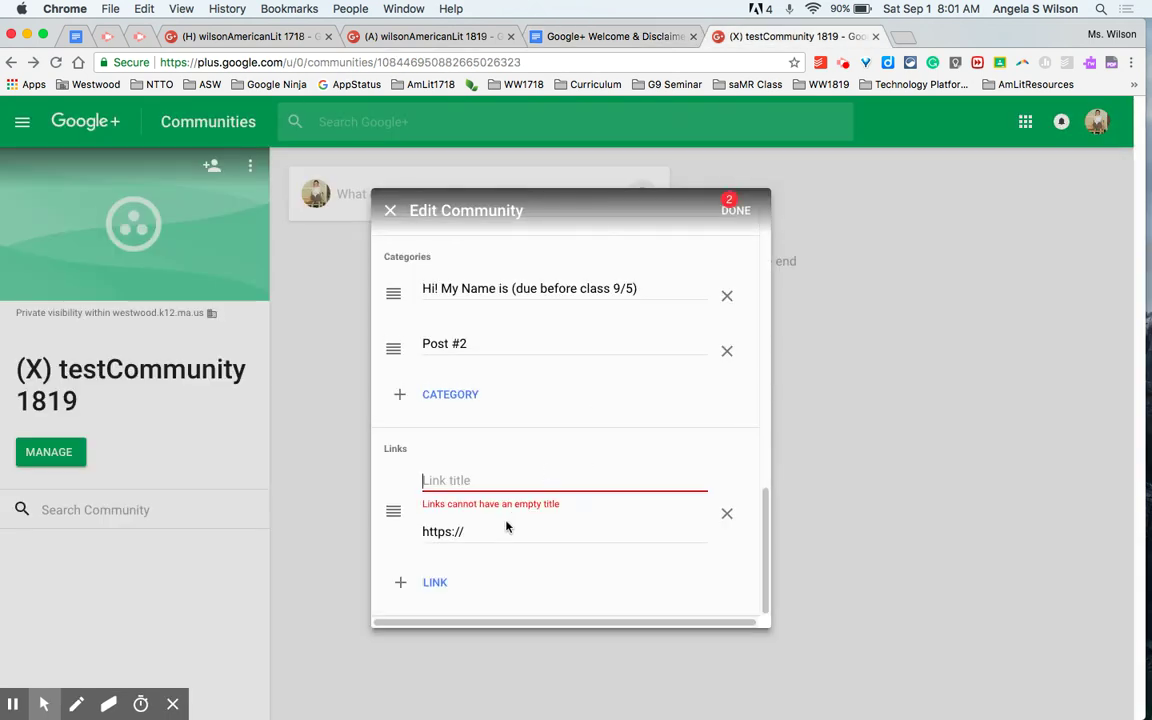
- Paste the CLEAR guidelines title into the new link's field
left_click(462, 531)
key("super+a")
key("super+v")
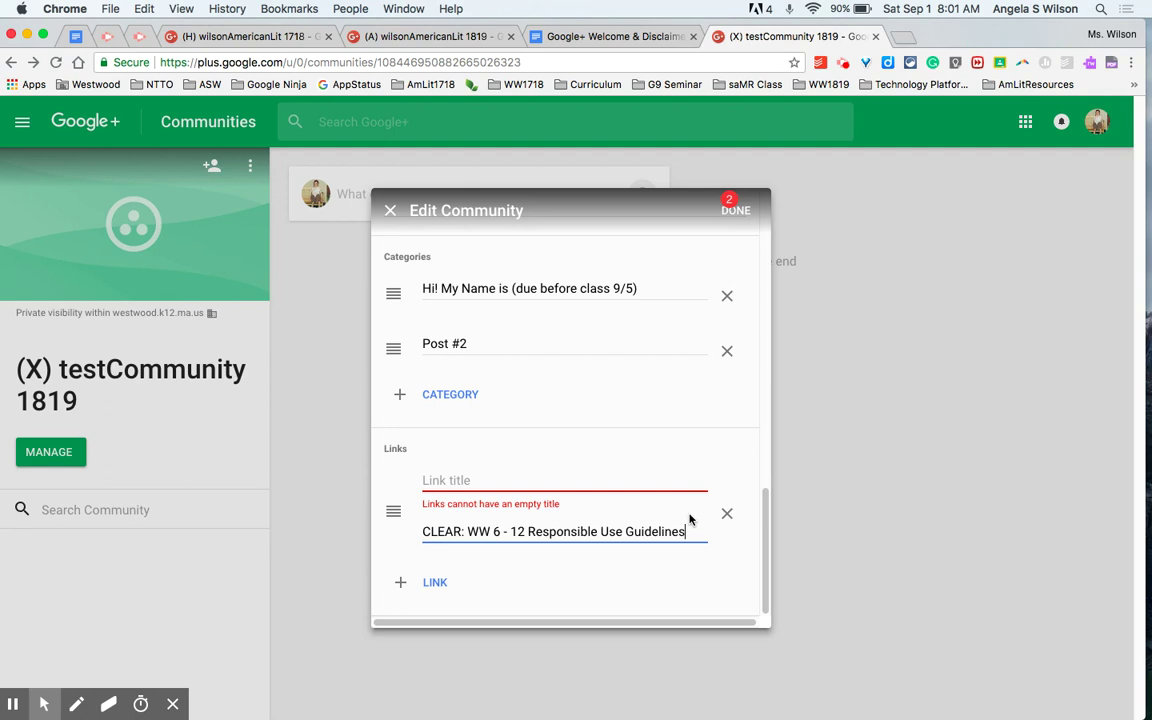
left_click(630, 36)
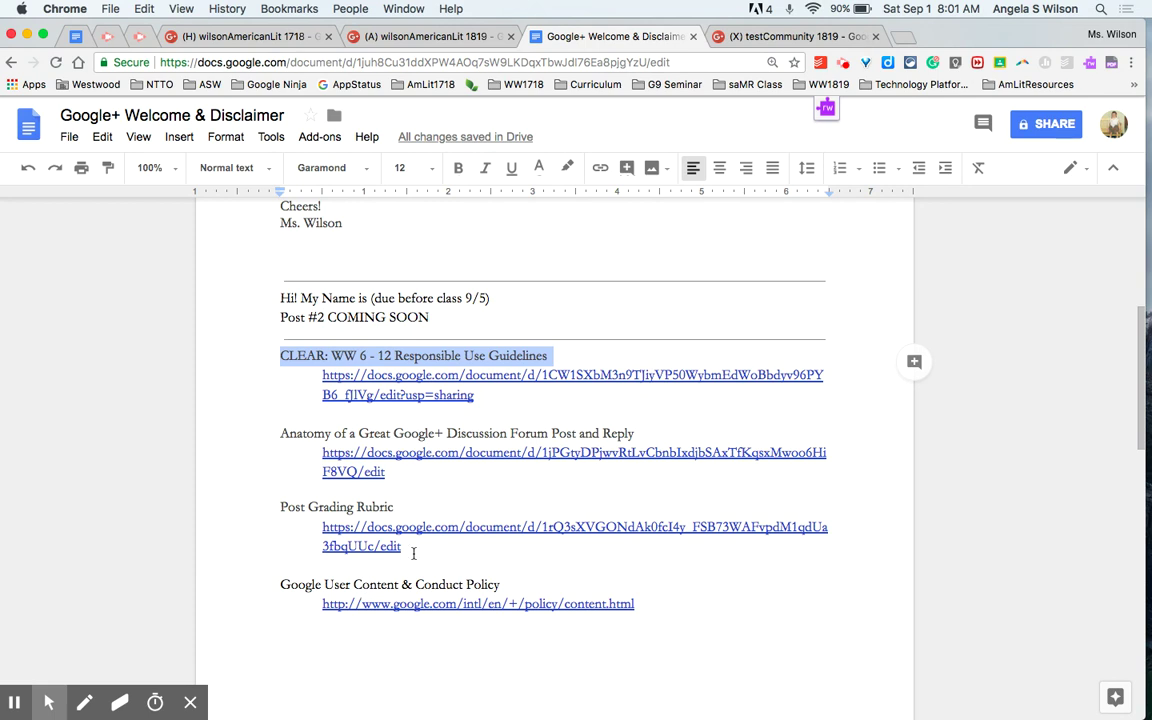
left_click(741, 37)
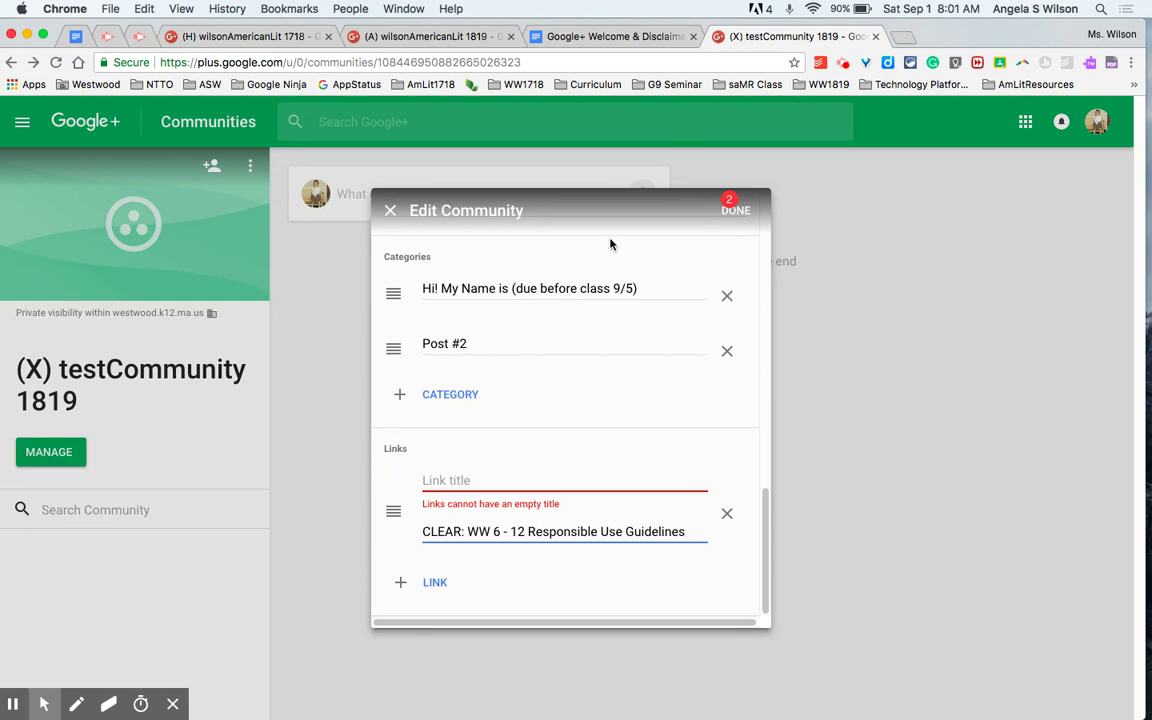
- Delete the unfinished link and move 'Post #2' above 'Hi! My Name is (due before class 9/5)'
scroll(572, 426, "up", 2)
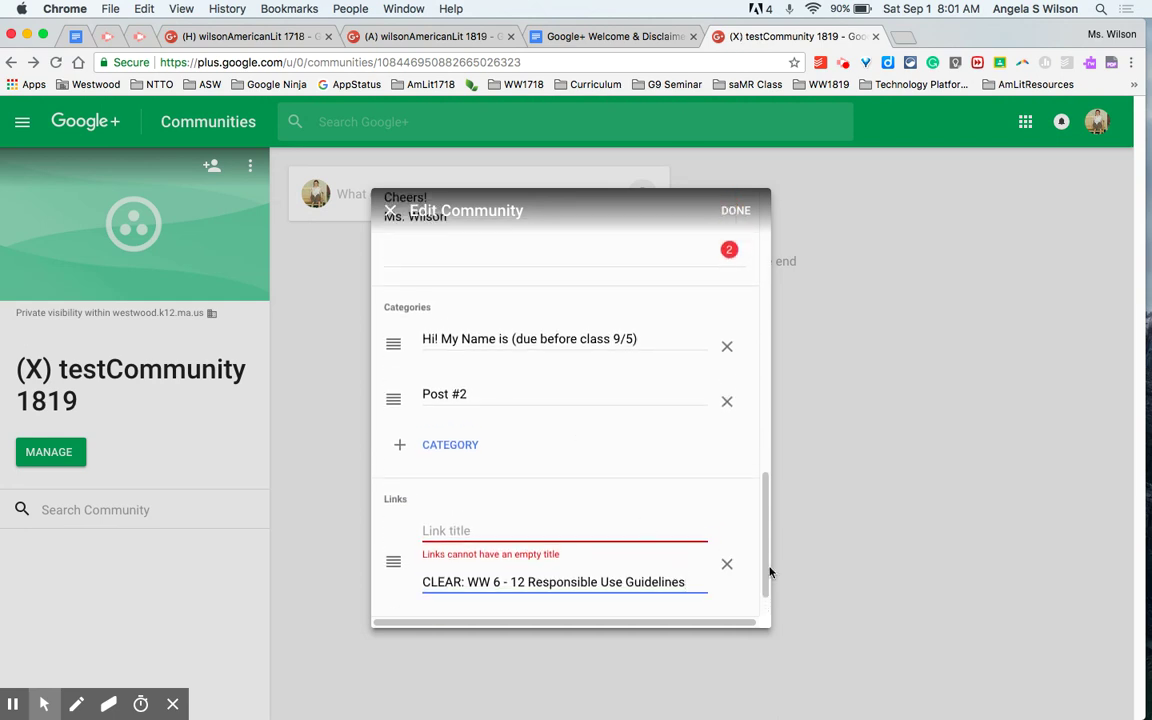
left_click(727, 564)
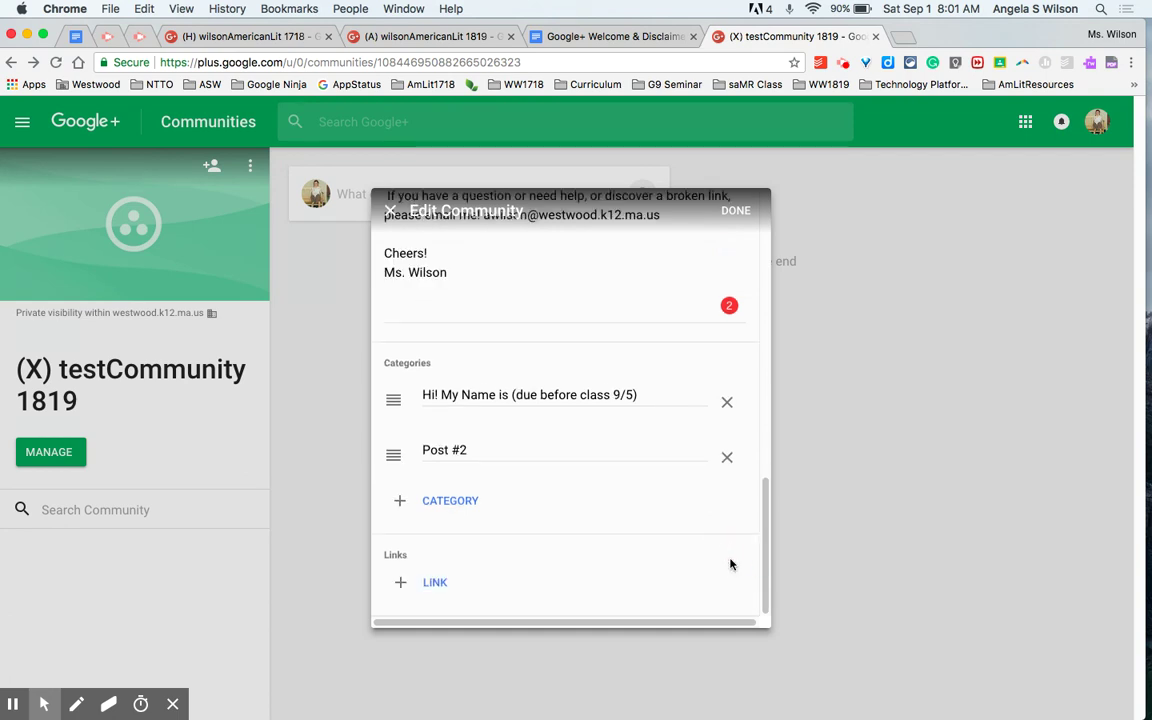
left_click_drag(385, 456, 385, 399)
- Drag 'Hi! My Name is (due before class 9/5)' above 'Post #2' and save the settings
left_click_drag(393, 453, 397, 406)
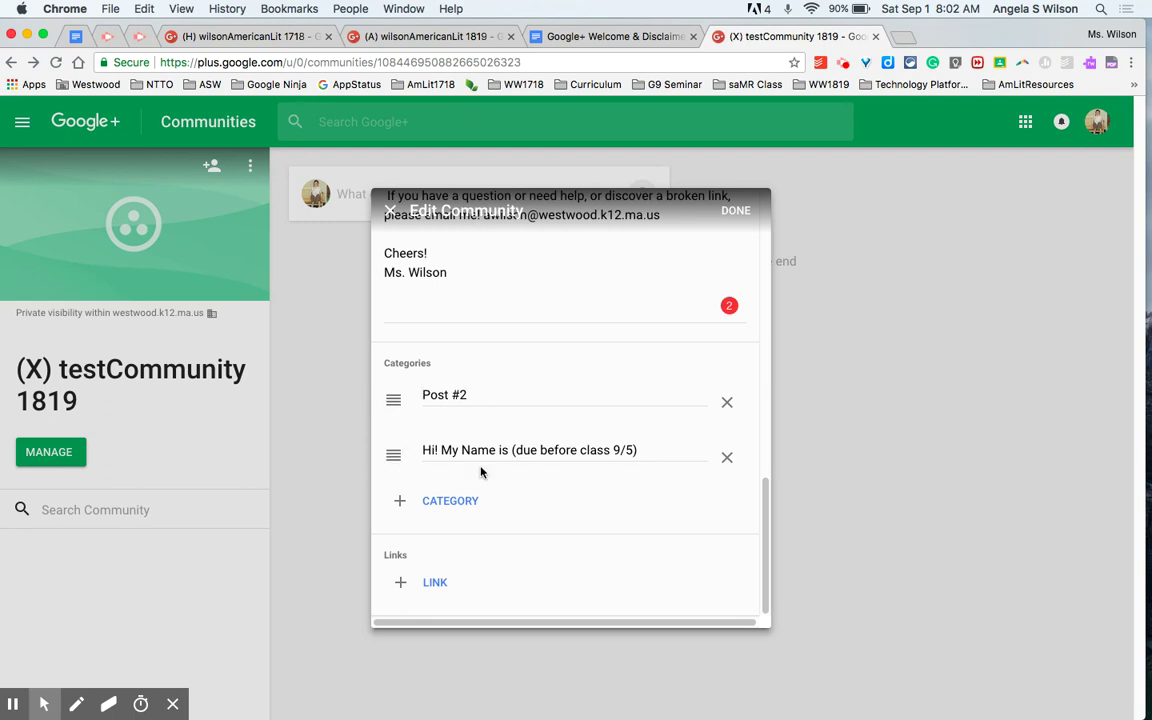
left_click_drag(393, 455, 393, 404)
left_click_drag(393, 452, 395, 388)
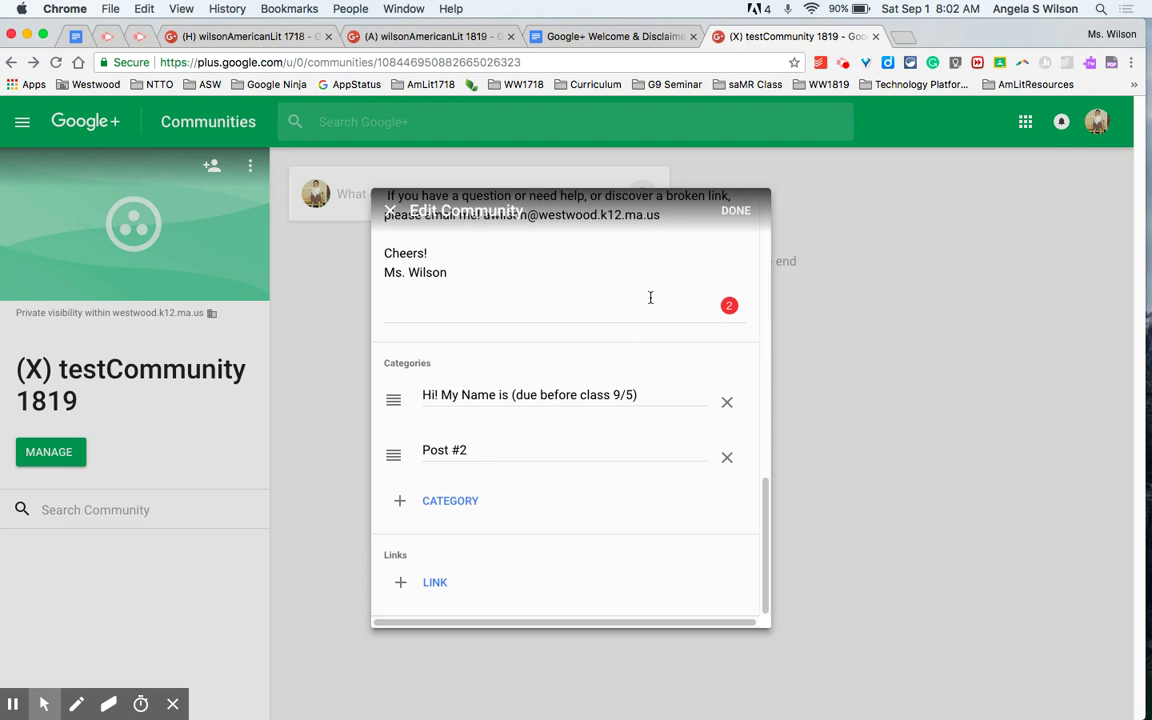
left_click(740, 213)
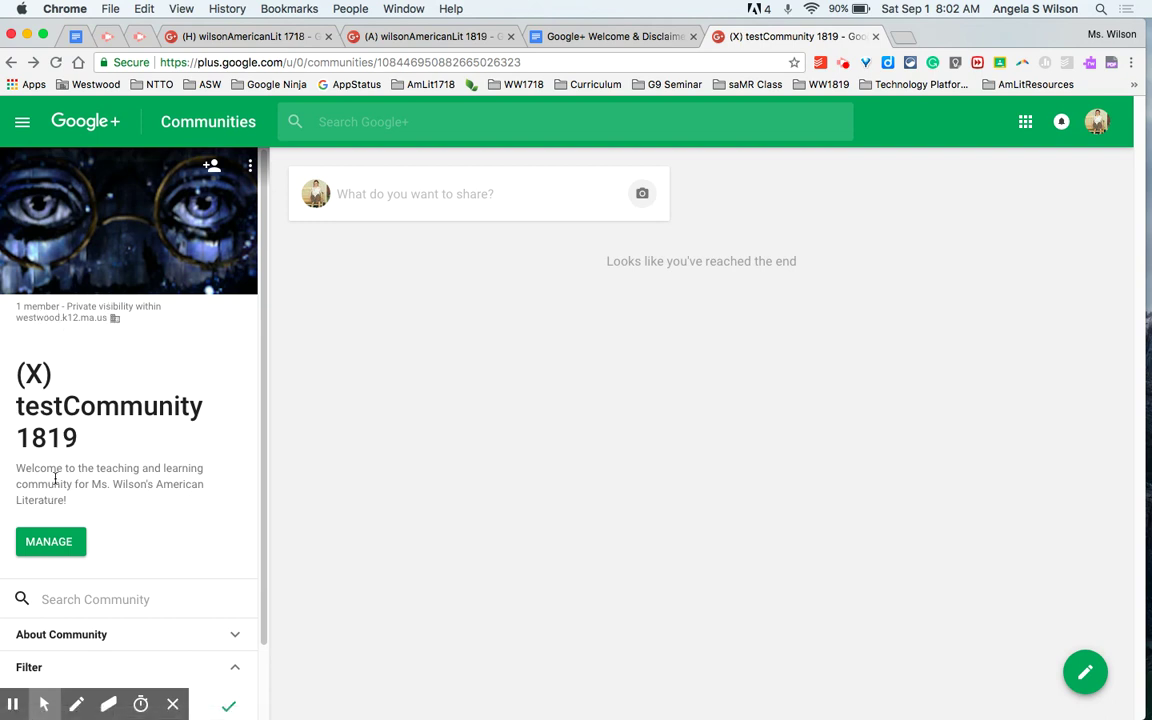
left_click(51, 542)
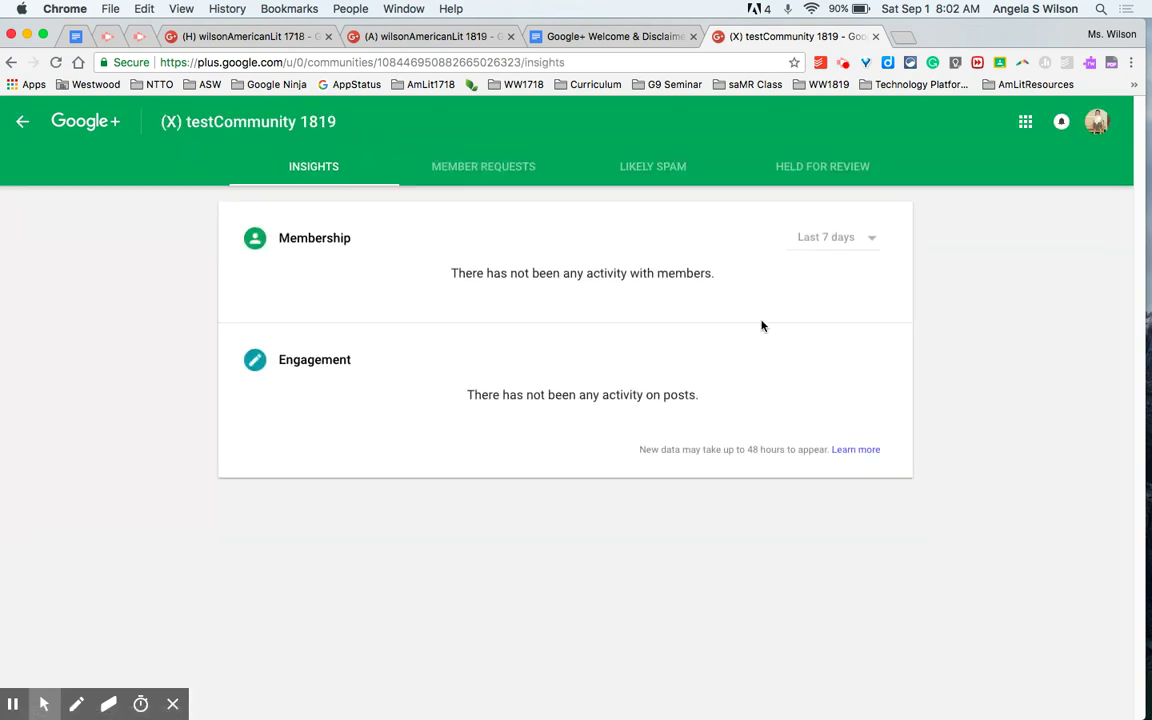
left_click(452, 156)
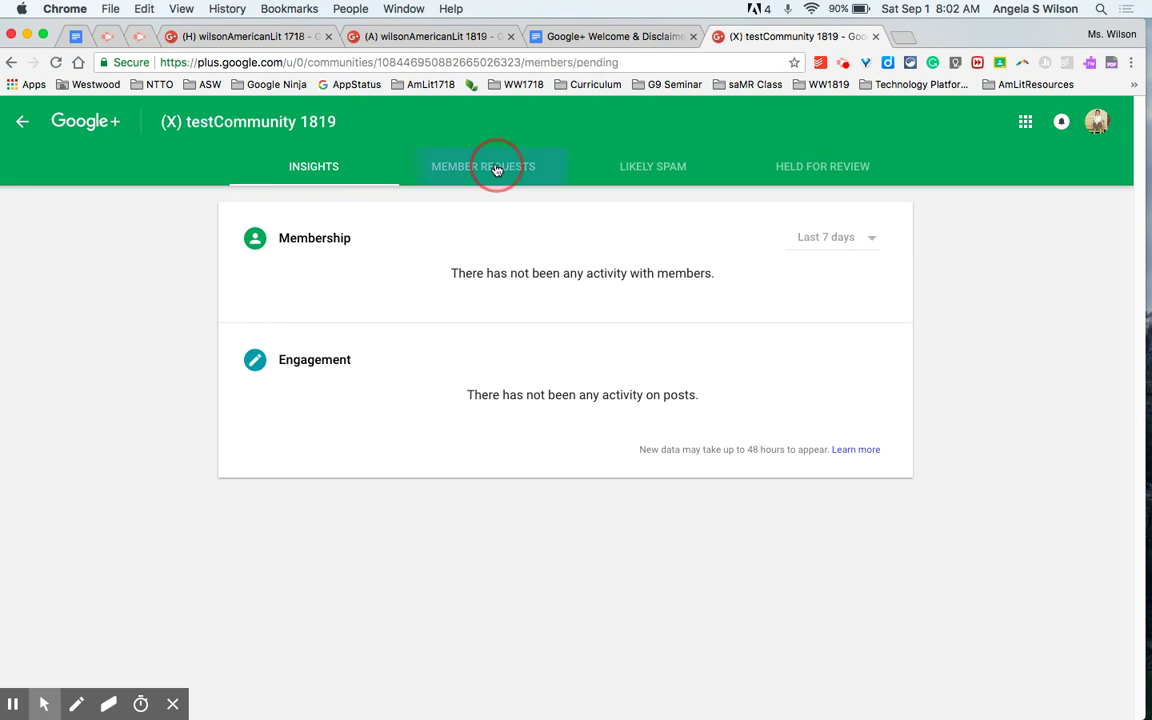
left_click(848, 168)
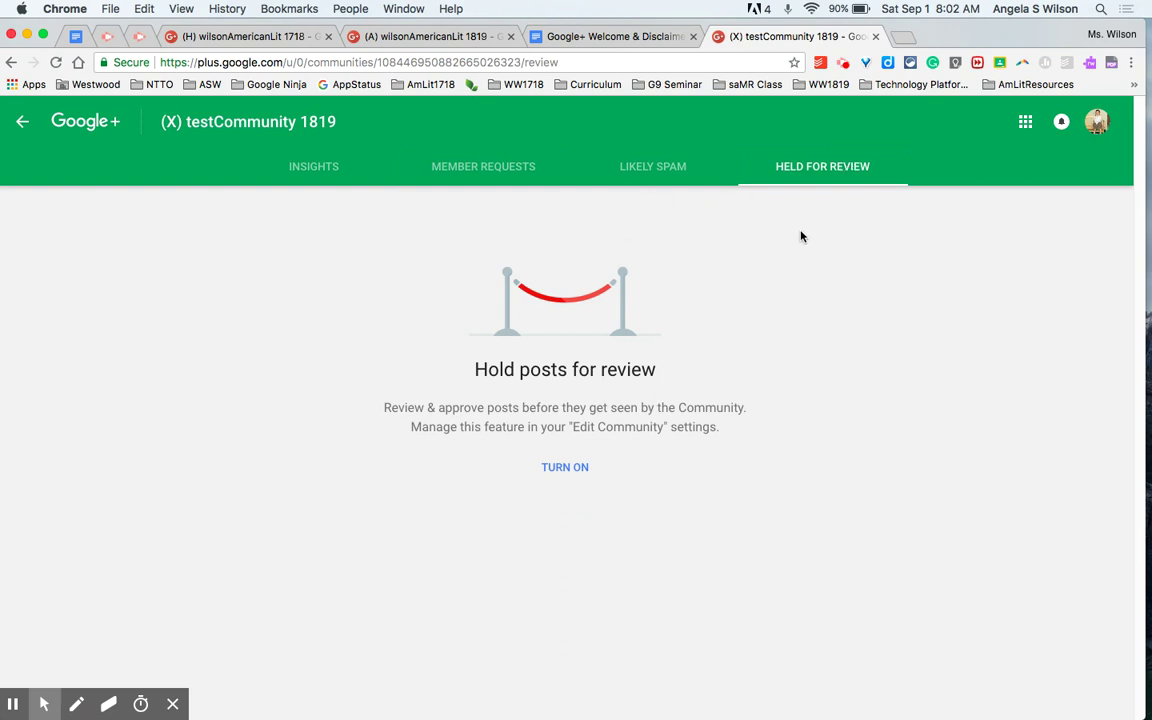
left_click(21, 122)
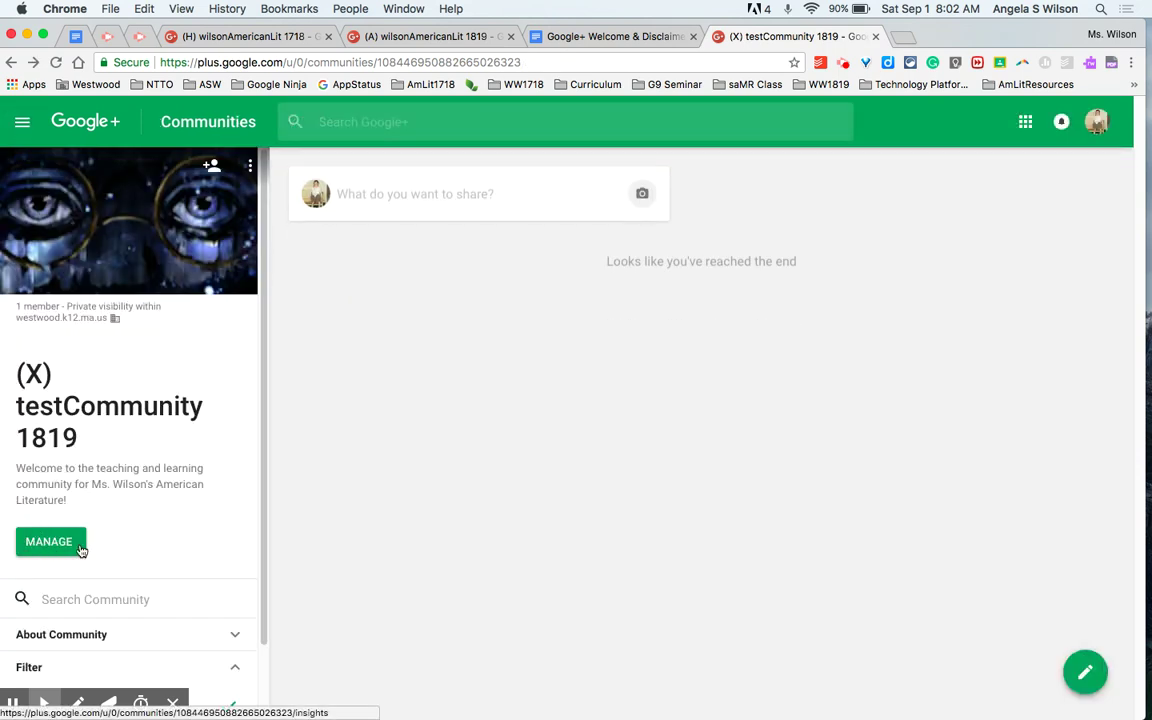
- Expand and read the test community's About description
scroll(110, 620, "down", 1)
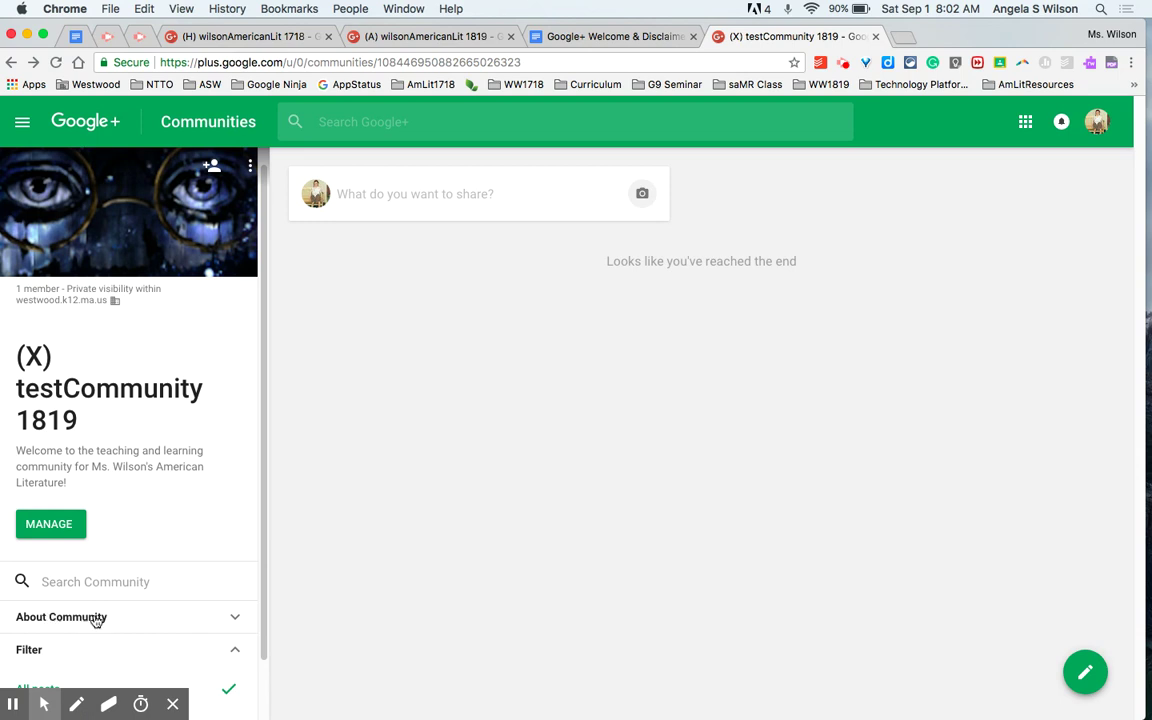
left_click(235, 620)
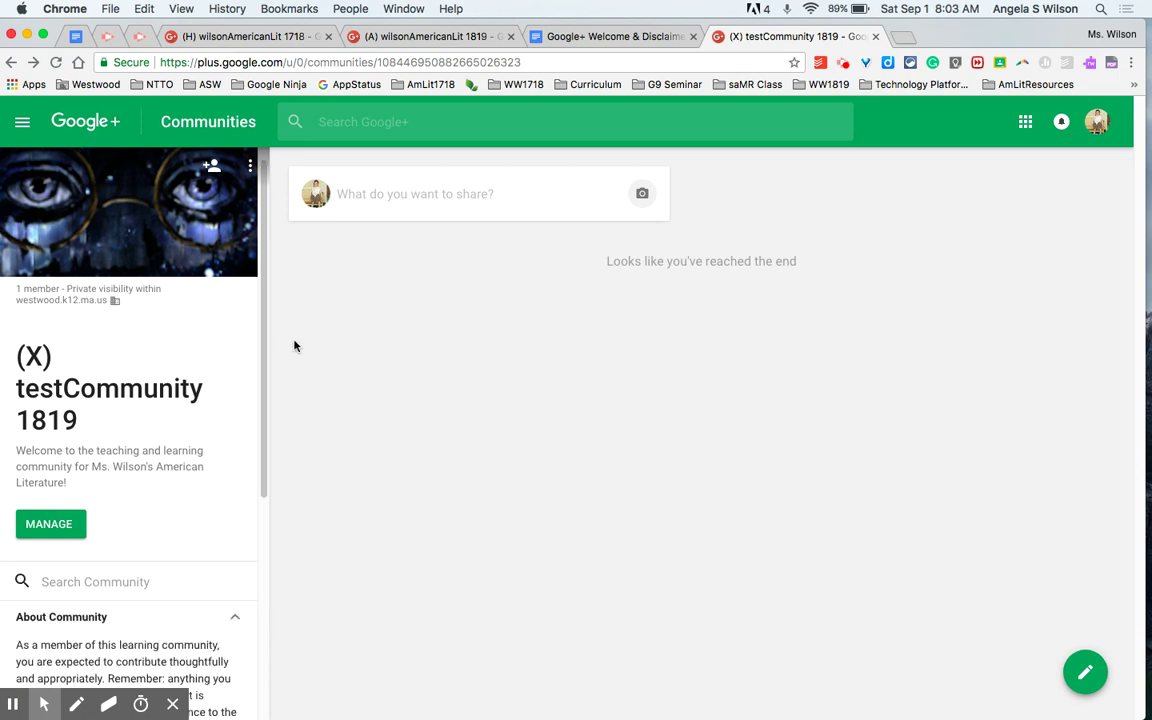
scroll(254, 417, "down", 5)
scroll(265, 432, "down", 3)
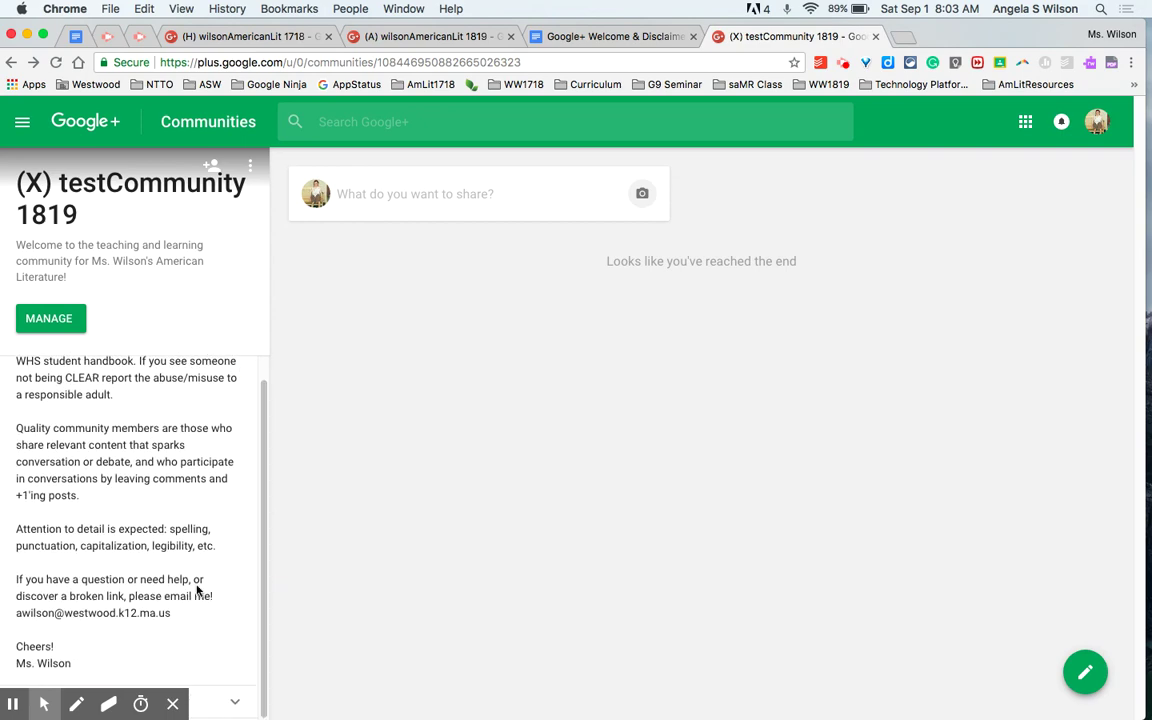
scroll(201, 545, "up", 2)
scroll(203, 543, "down", 2)
- Filter the stream to the 'Hi! My Name is (due before class 9/5)' category
left_click(172, 704)
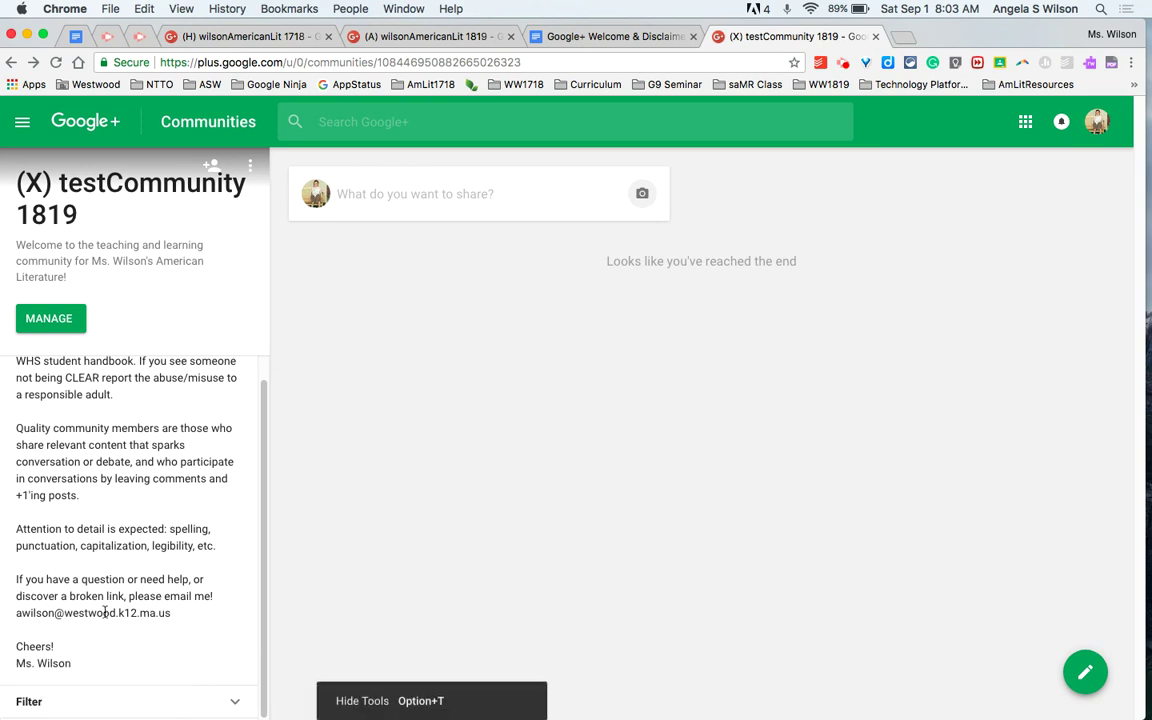
left_click(234, 704)
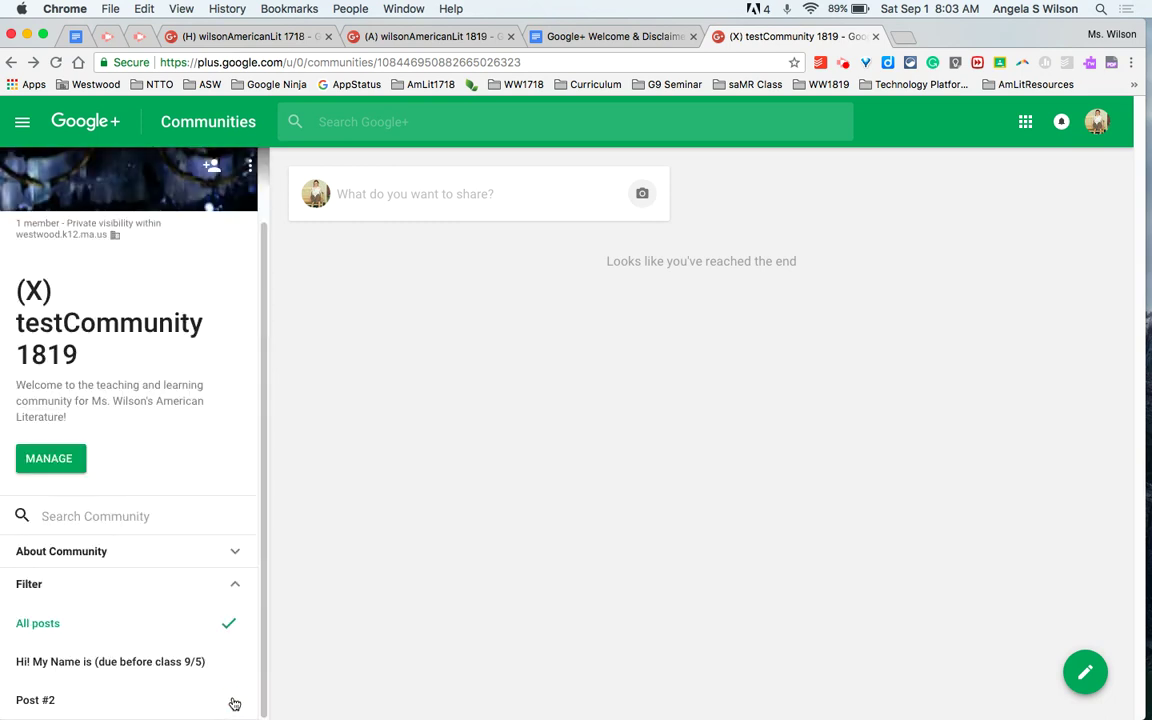
left_click(85, 663)
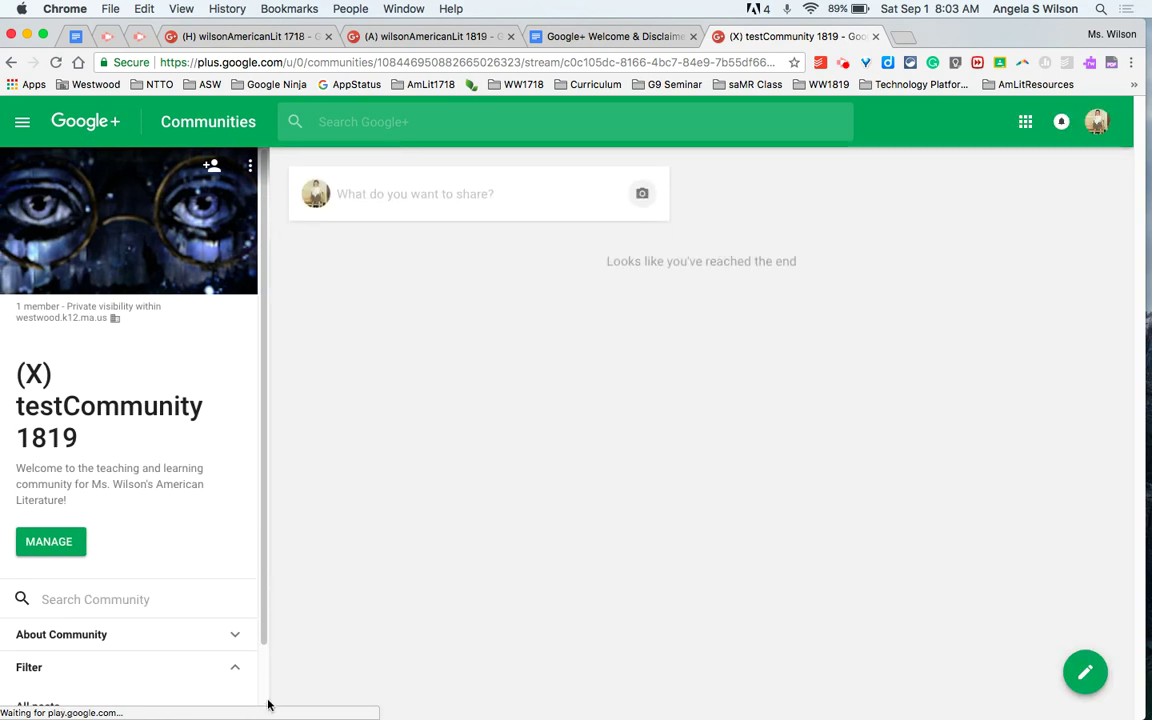
scroll(267, 700, "down", 2)
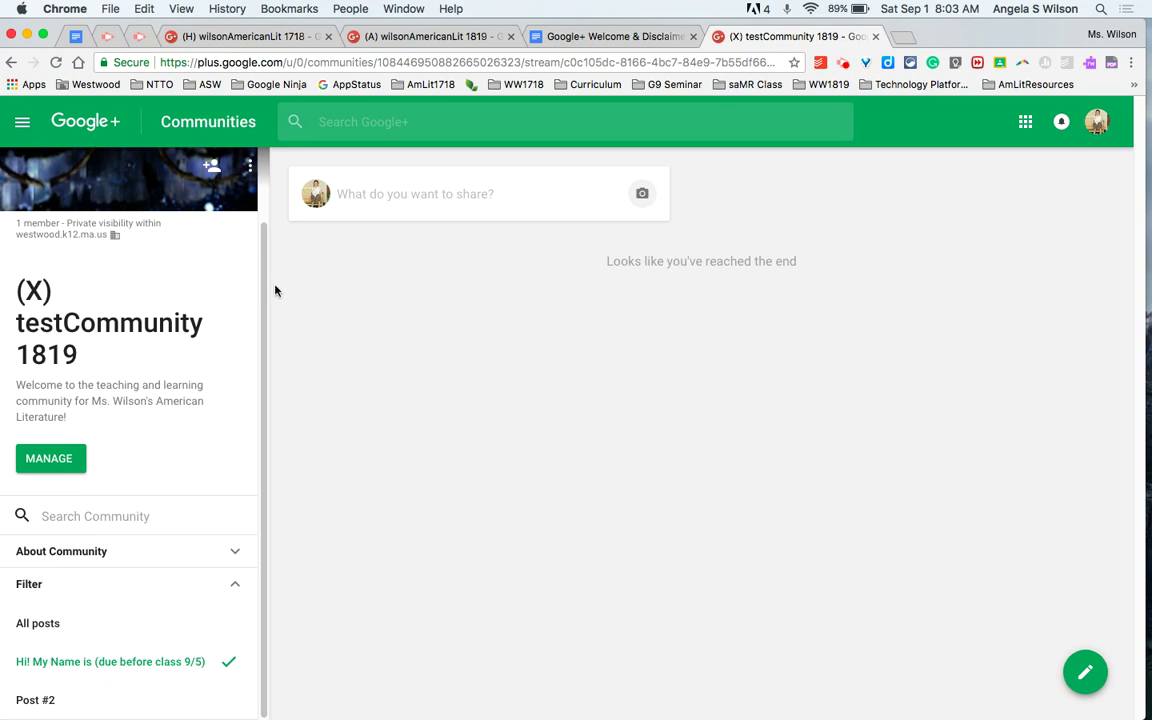
- Look over the invite-people options, then dismiss them
left_click_drag(263, 290, 262, 170)
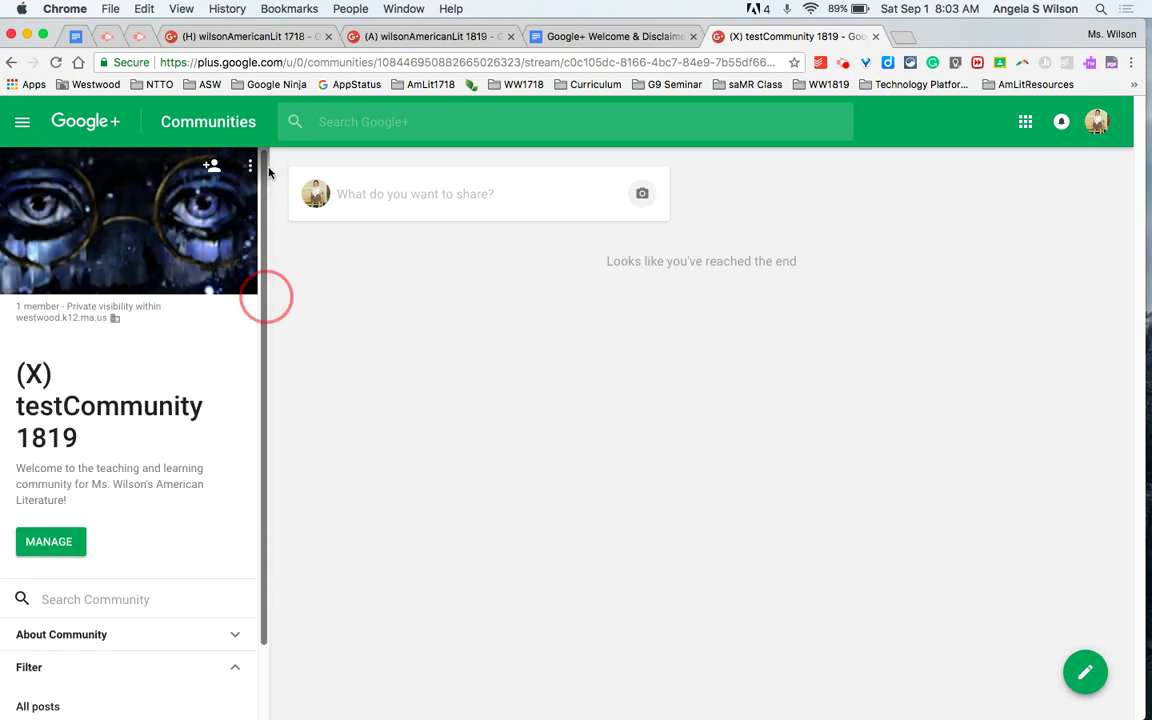
left_click(212, 170)
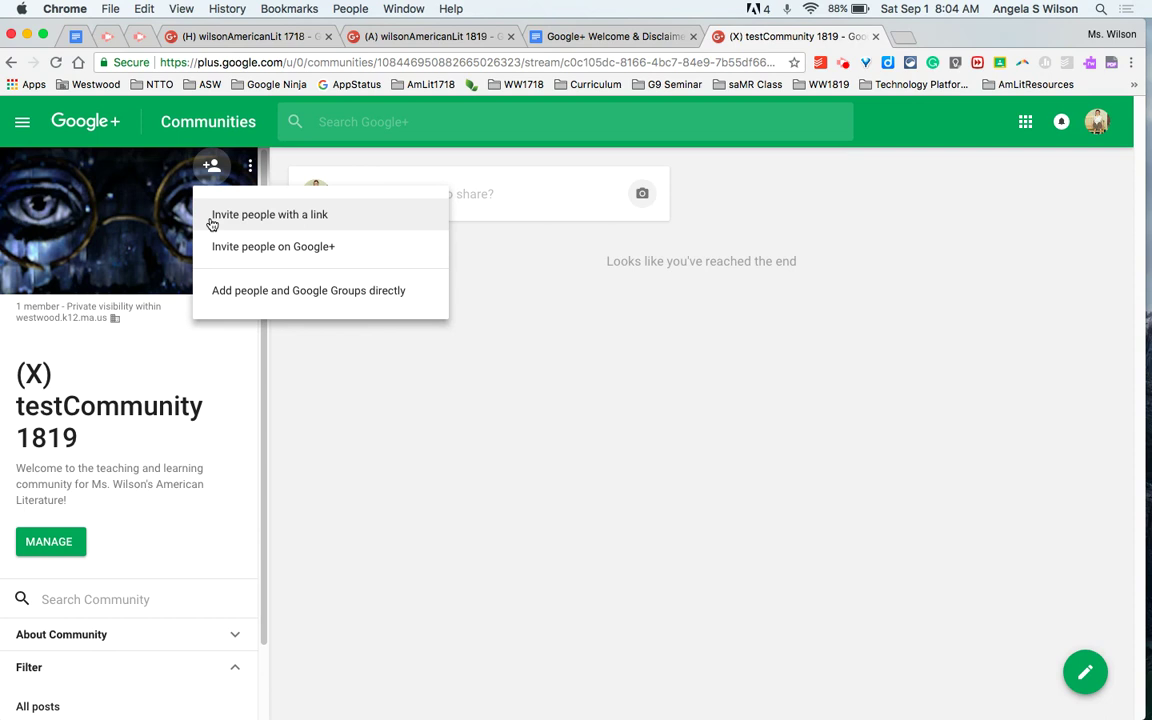
left_click(211, 165)
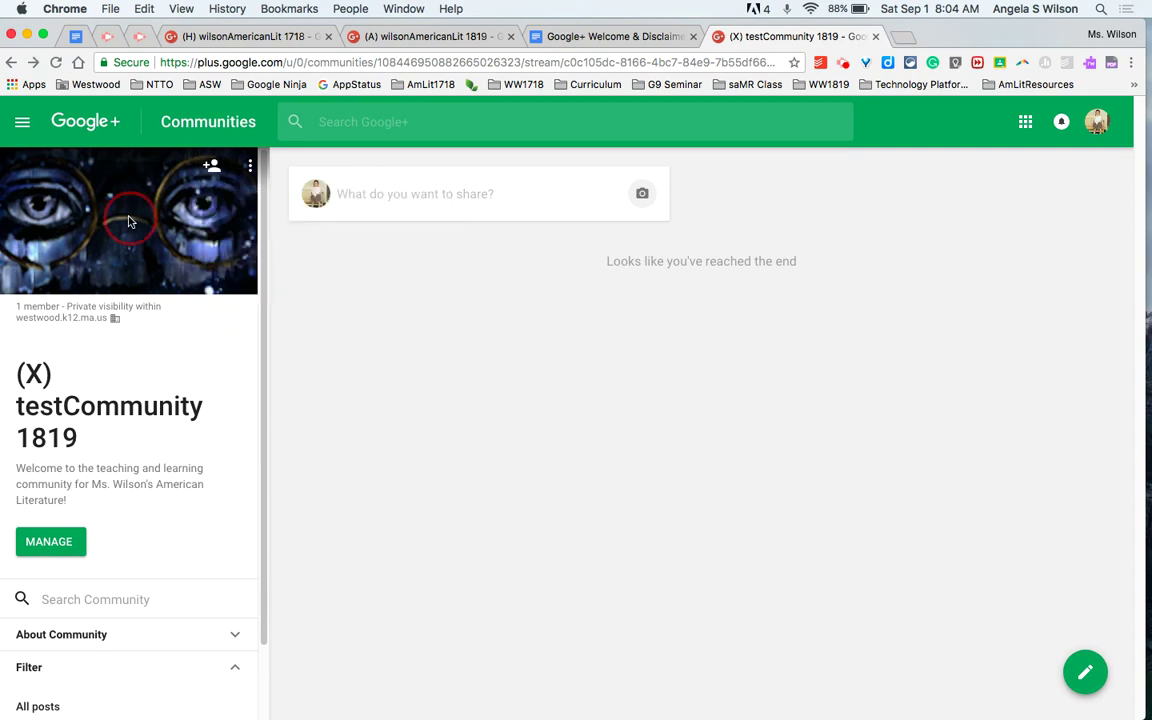
- Review the member list via Manage members, then switch to (A) wilsonAmericanLit 1819
left_click(249, 177)
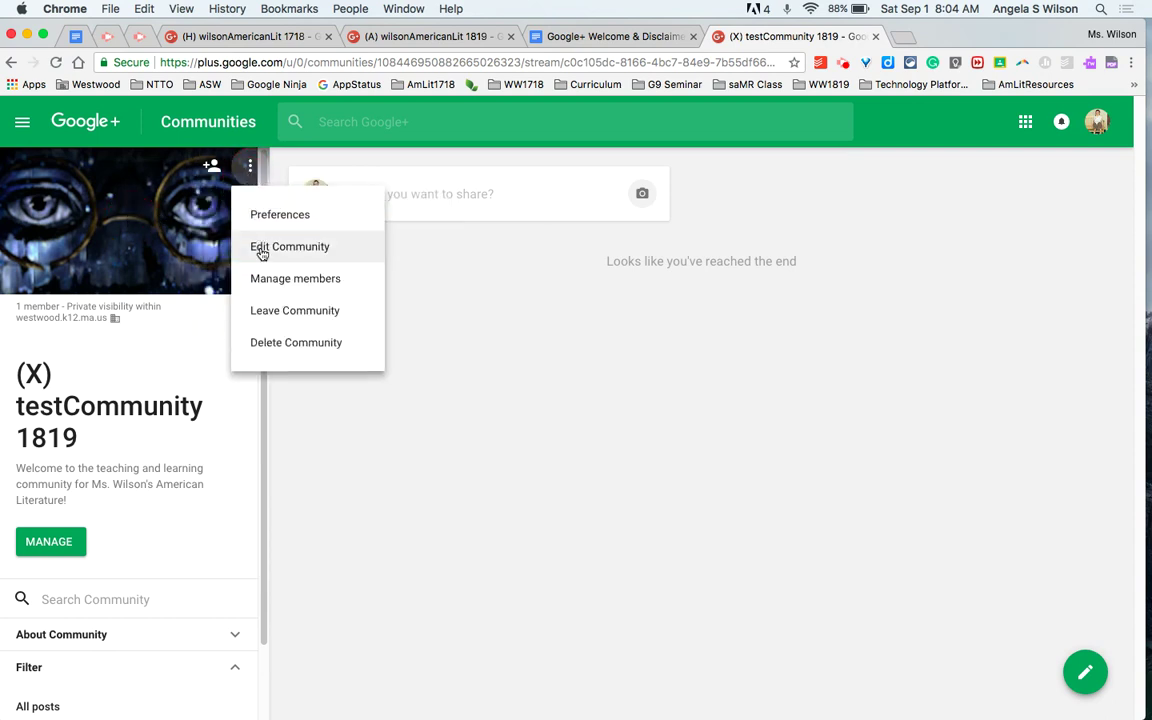
left_click(262, 278)
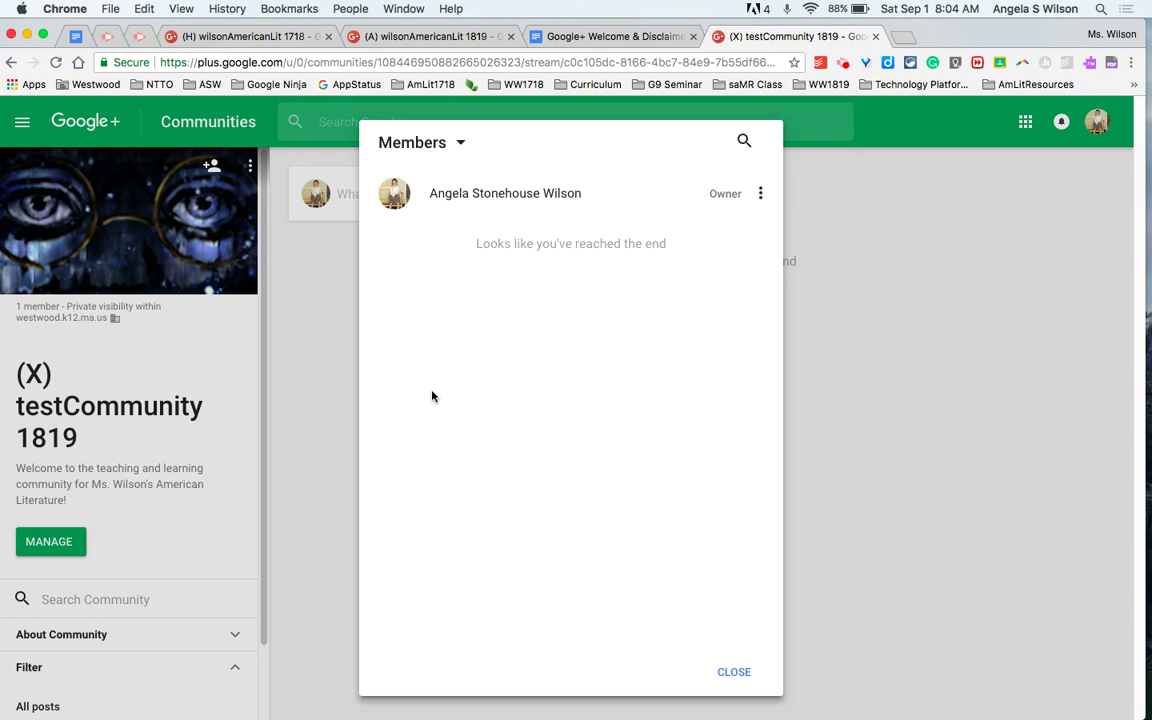
left_click(737, 672)
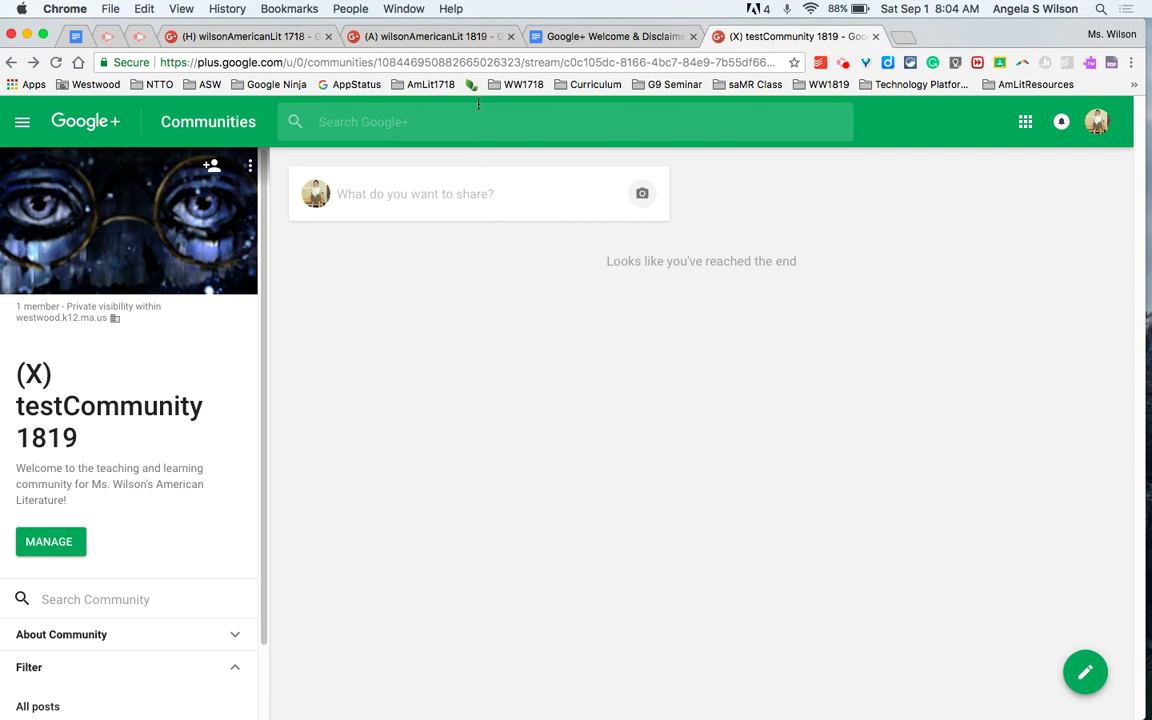
left_click(420, 37)
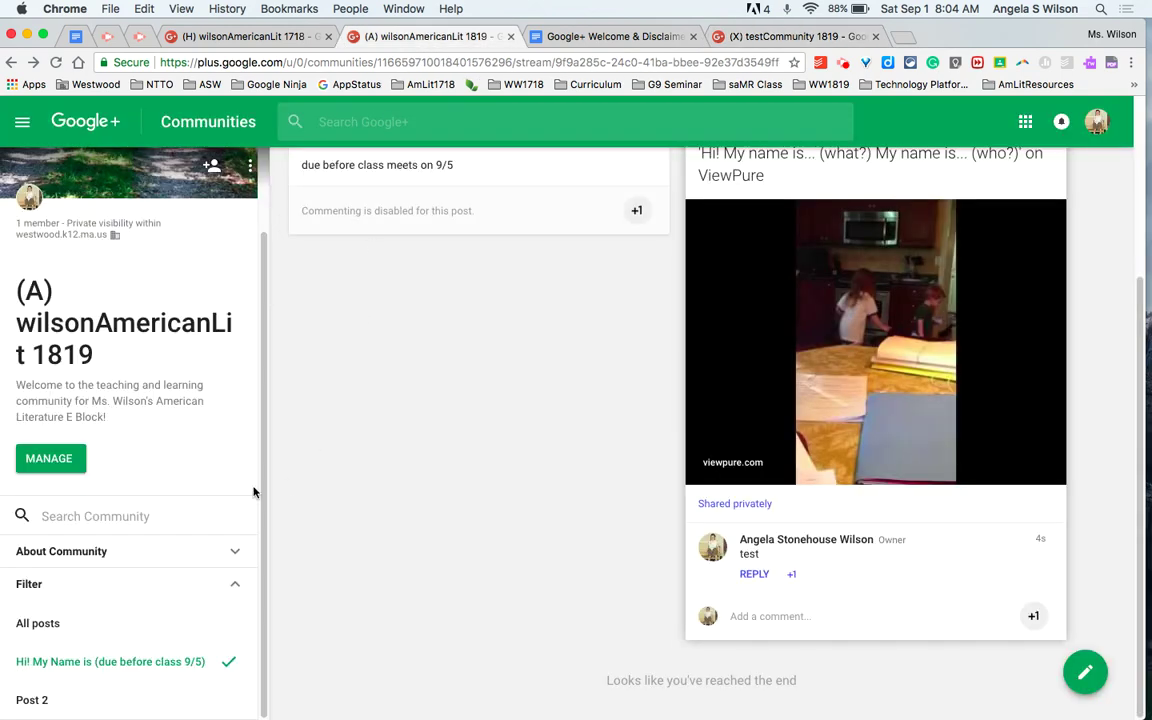
- Scroll to the top and show the pinned Task post's action menu
scroll(442, 581, "up", 5)
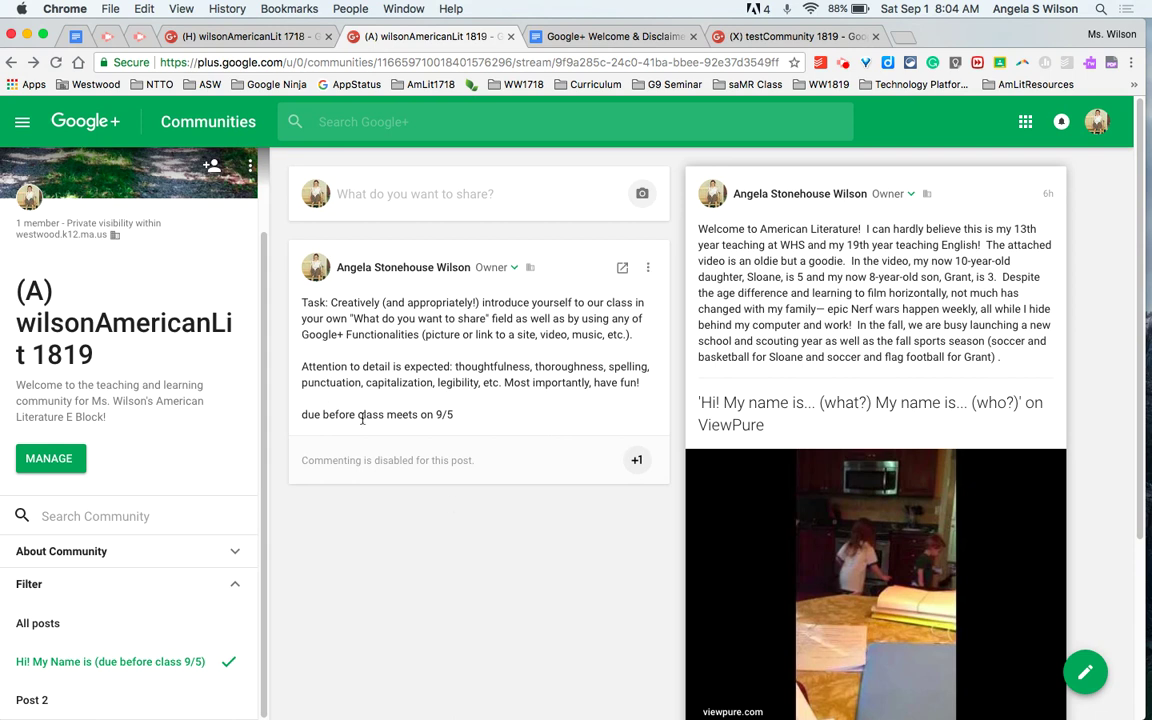
mouse_move(305, 278)
left_click(650, 272)
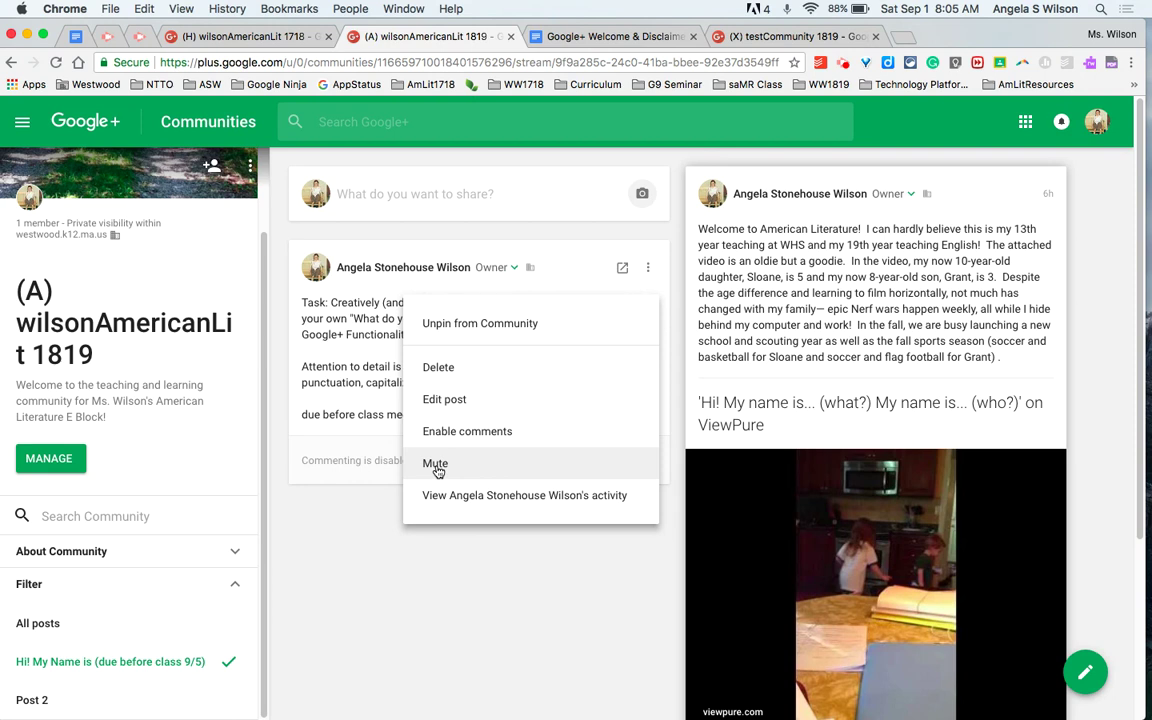
- Close the Task post's menu unchanged and scroll down to view the 'test' comment and back
left_click(456, 599)
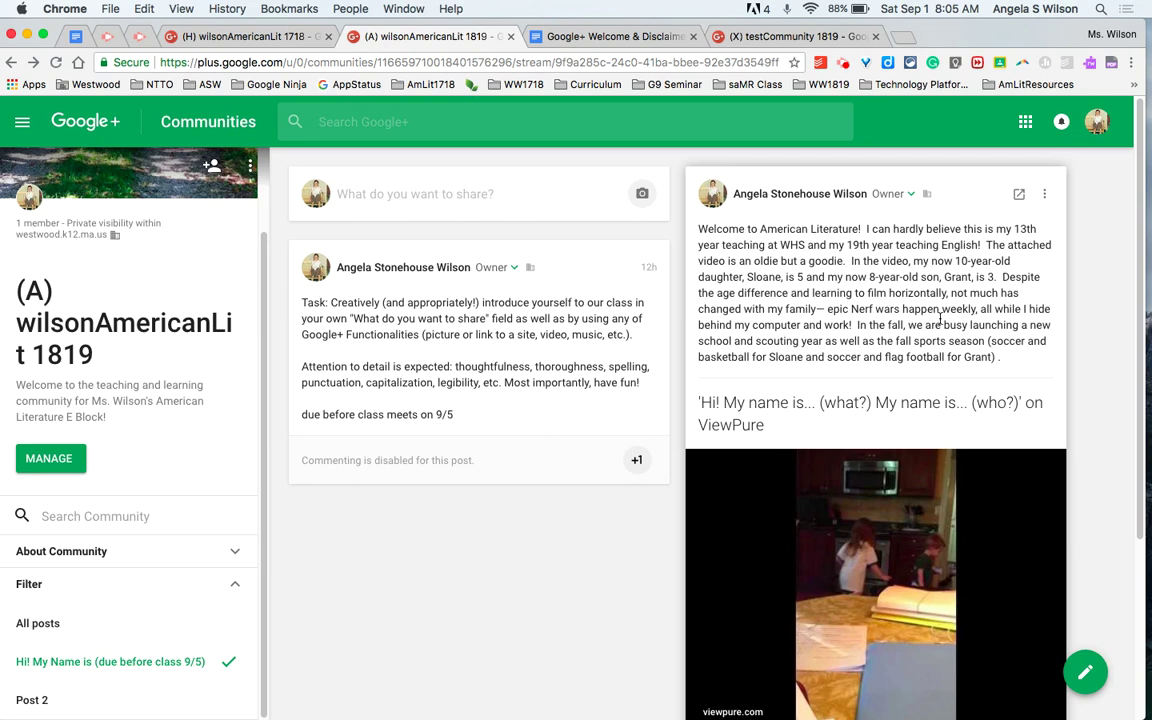
scroll(940, 318, "down", 3)
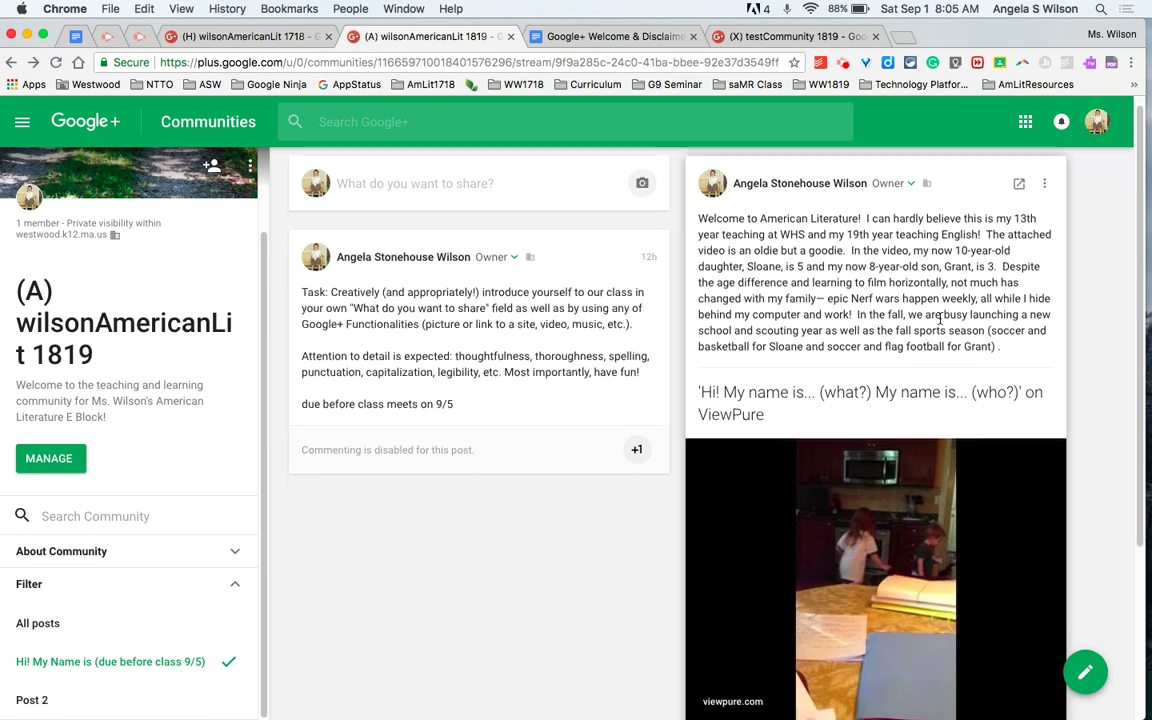
scroll(940, 325, "down", 4)
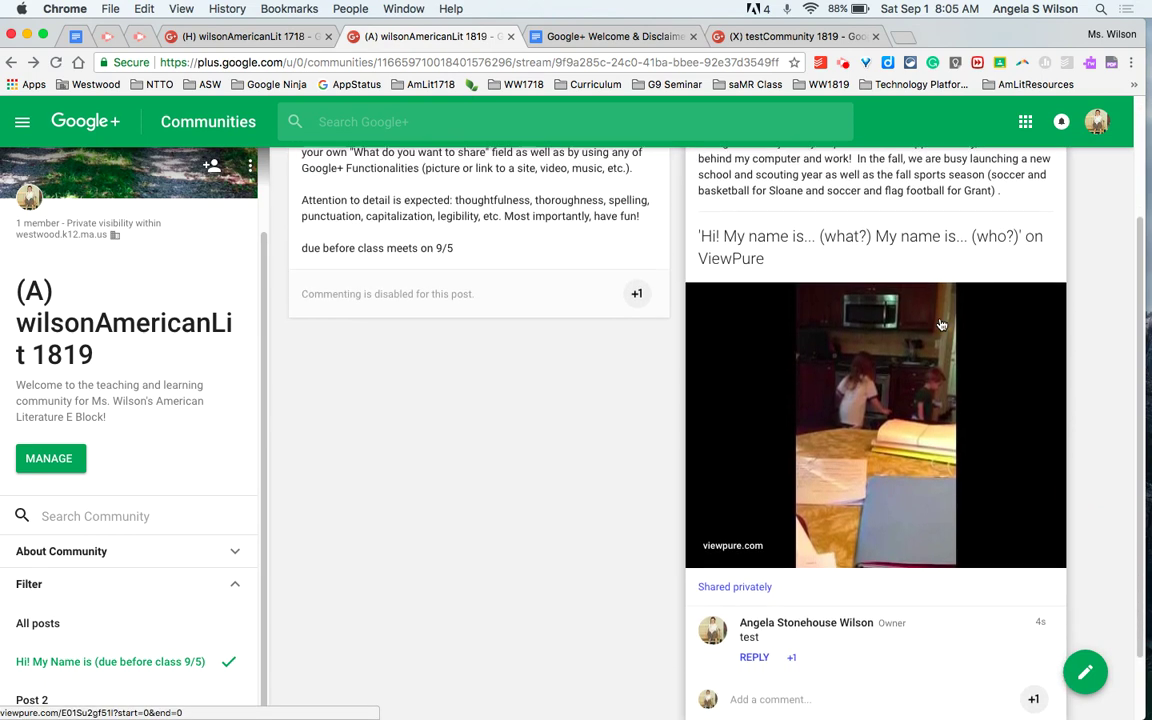
scroll(940, 325, "up", 3)
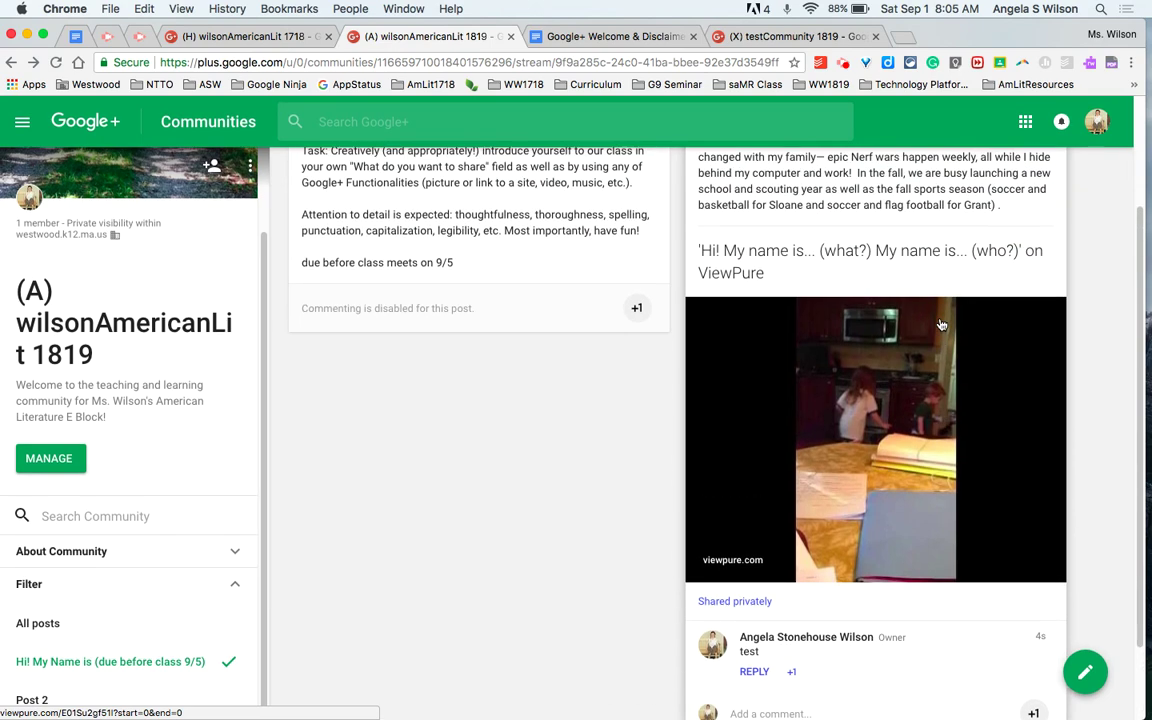
scroll(940, 325, "up", 3)
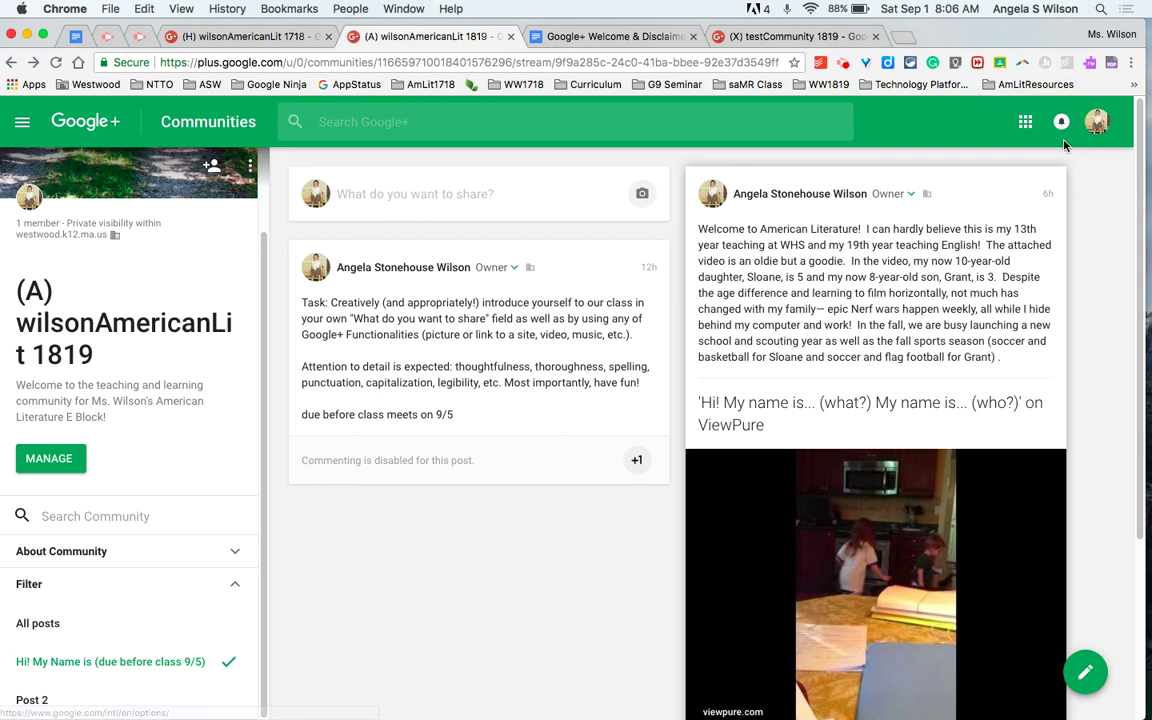
- Toggle Google+ notifications off and back on in notification settings, then close the panel
left_click(1063, 124)
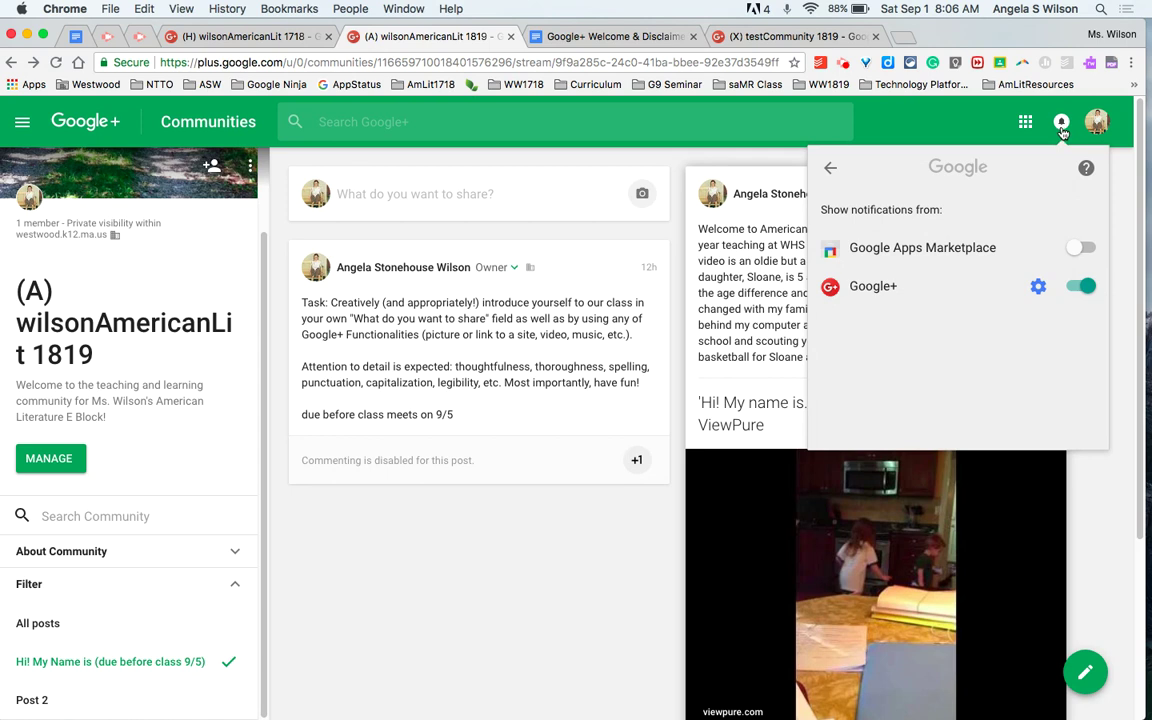
left_click(829, 170)
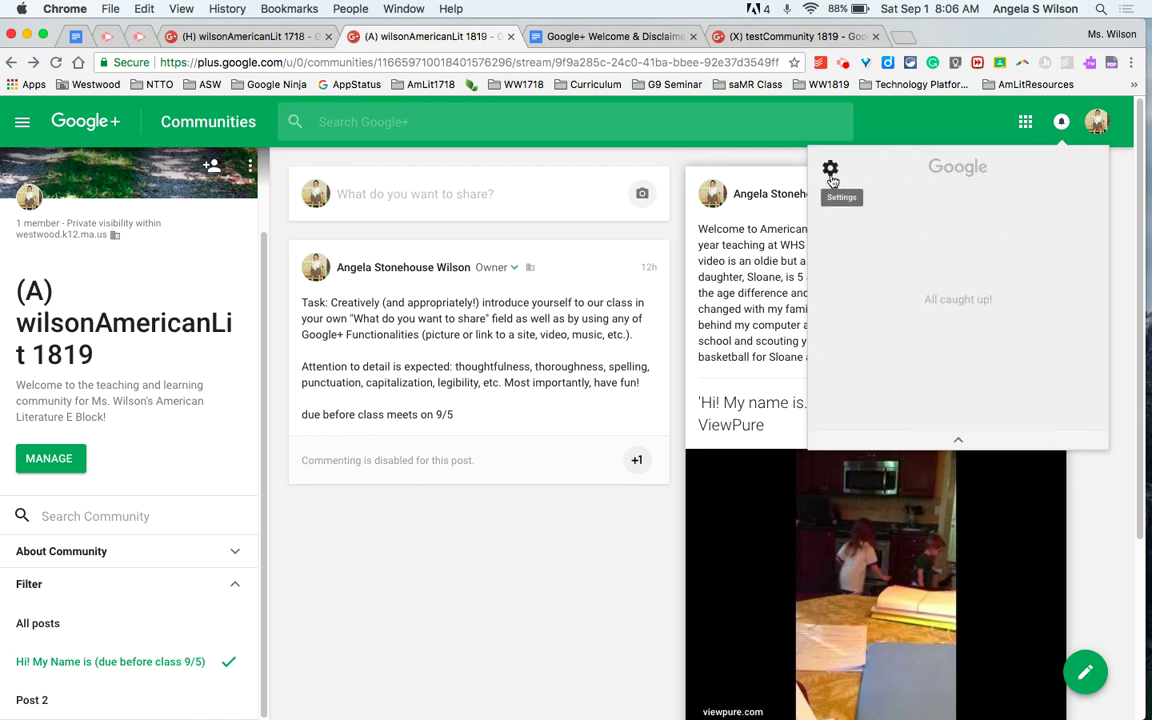
left_click(830, 170)
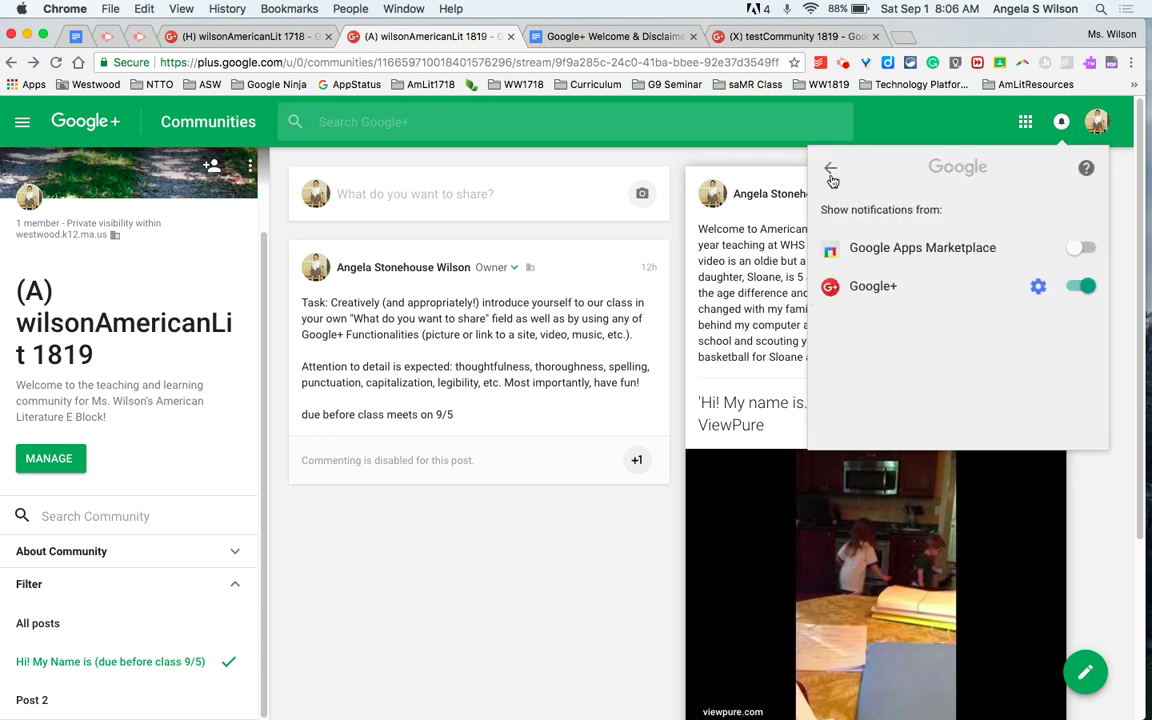
left_click(1083, 289)
left_click(1087, 288)
left_click(1077, 289)
left_click(1080, 288)
left_click(574, 567)
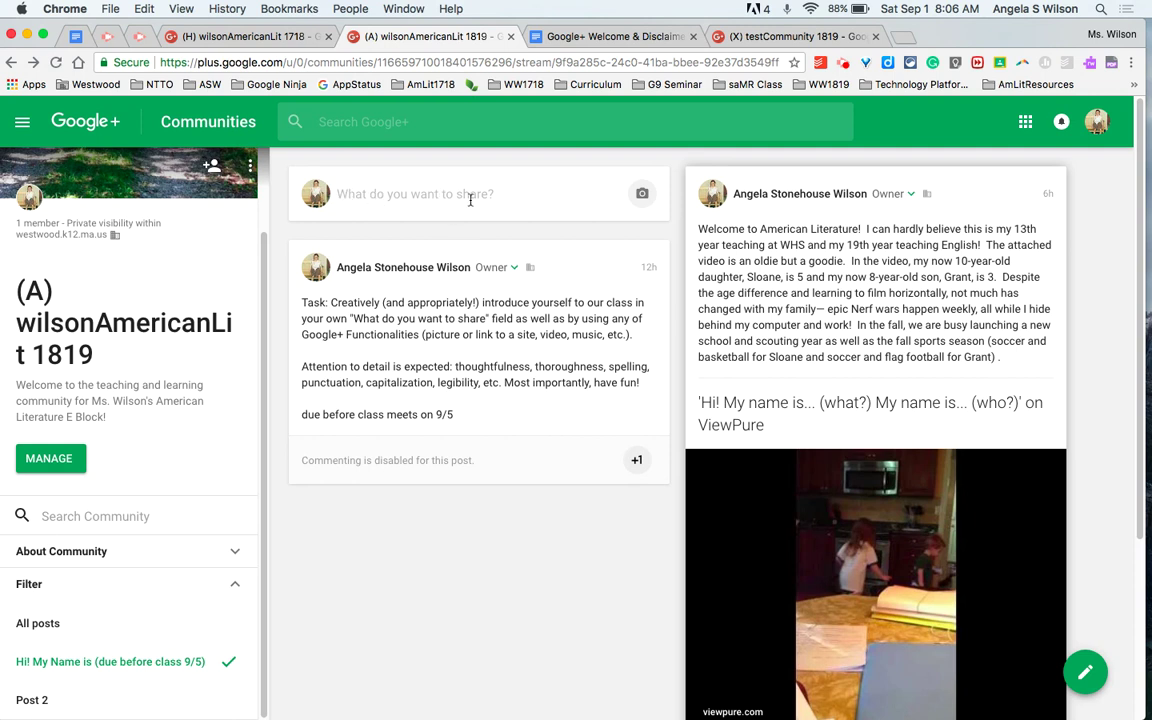
- Post 'test' to the community under the 'Hi! My Name is (due before class 9/5)' category
left_click(519, 207)
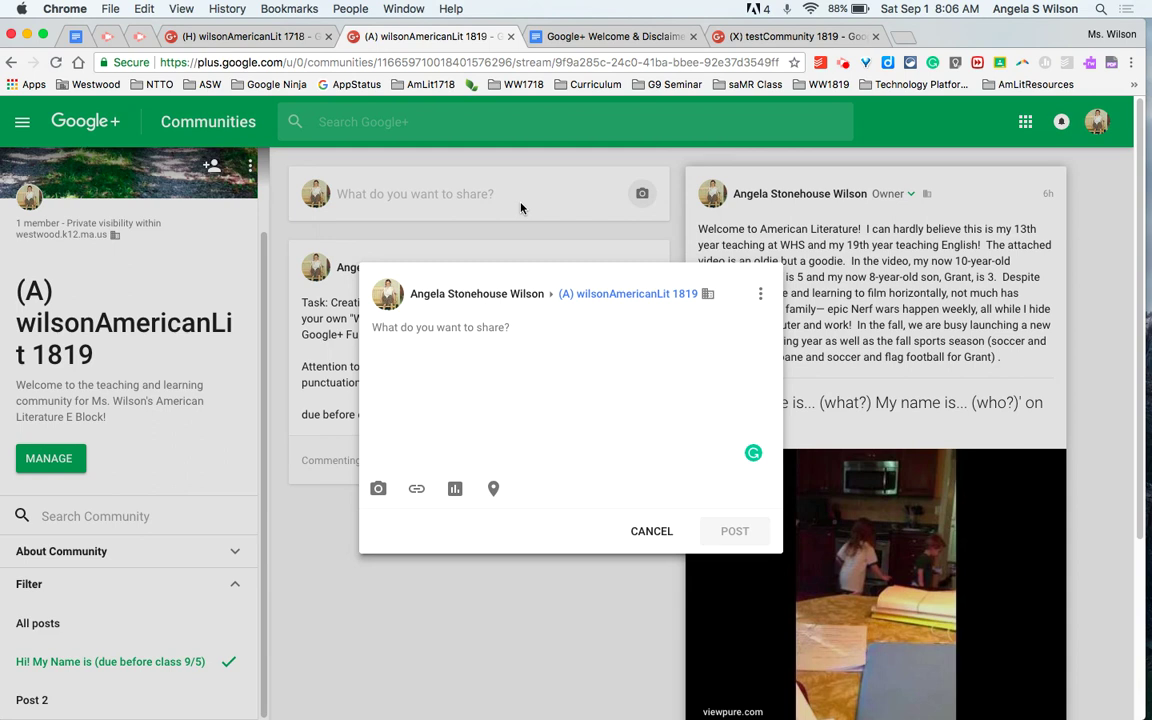
type("te")
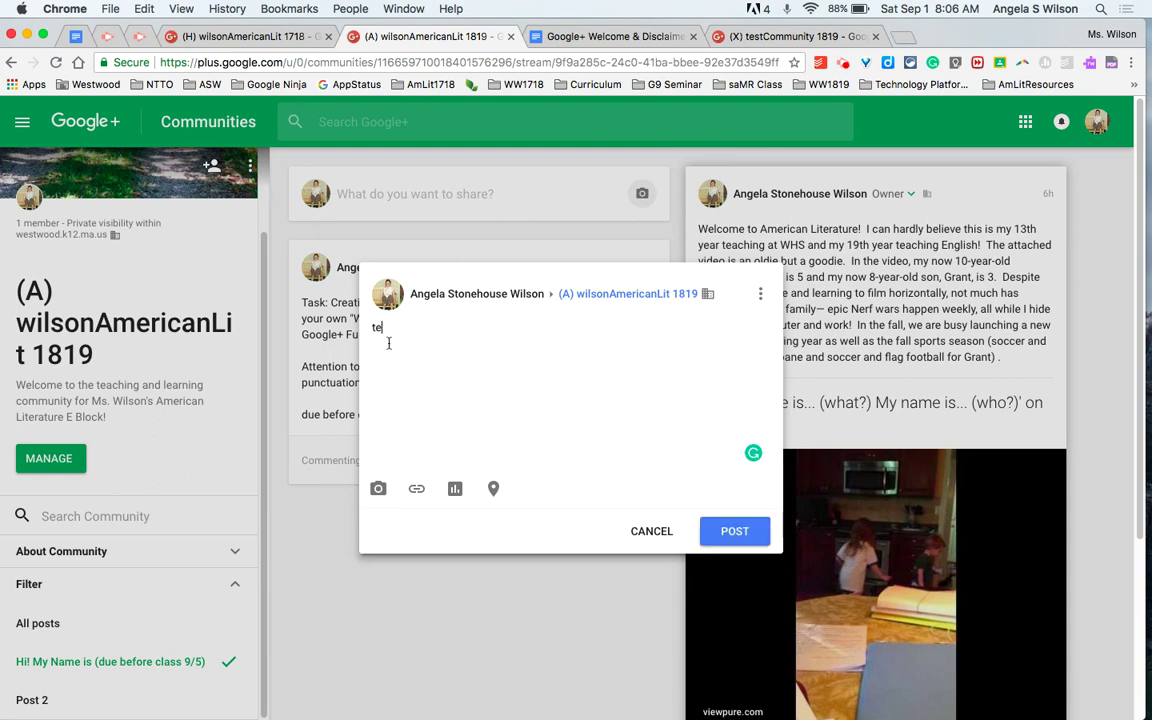
type("st")
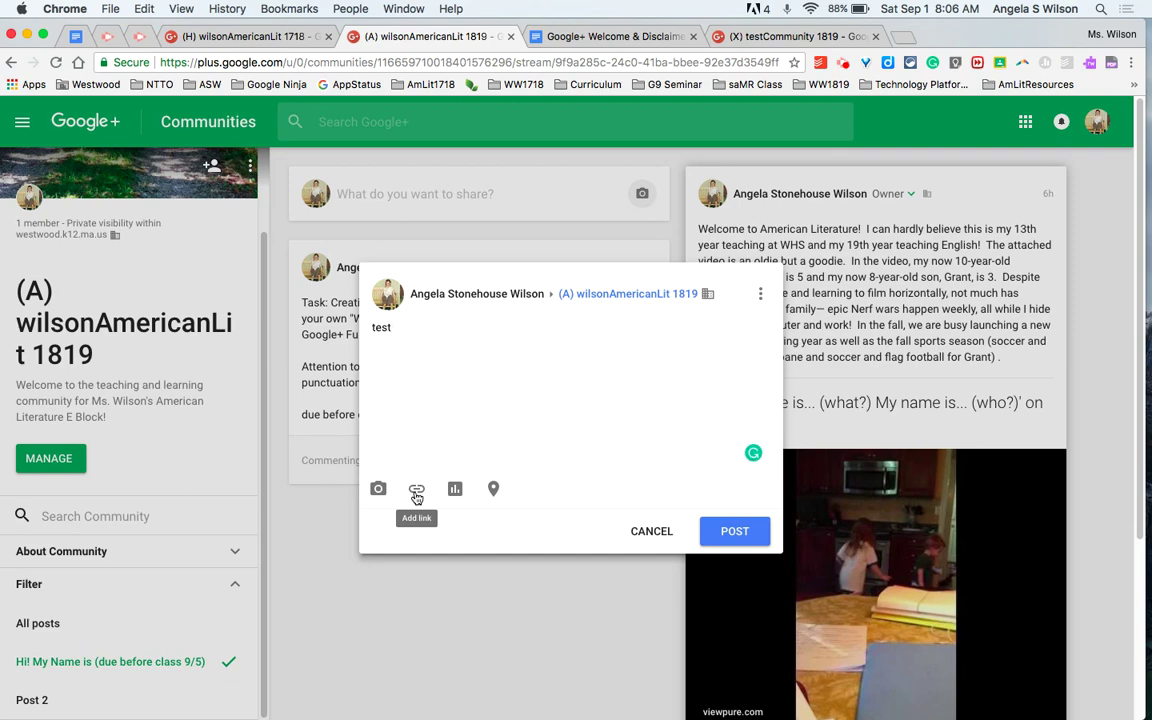
left_click(733, 537)
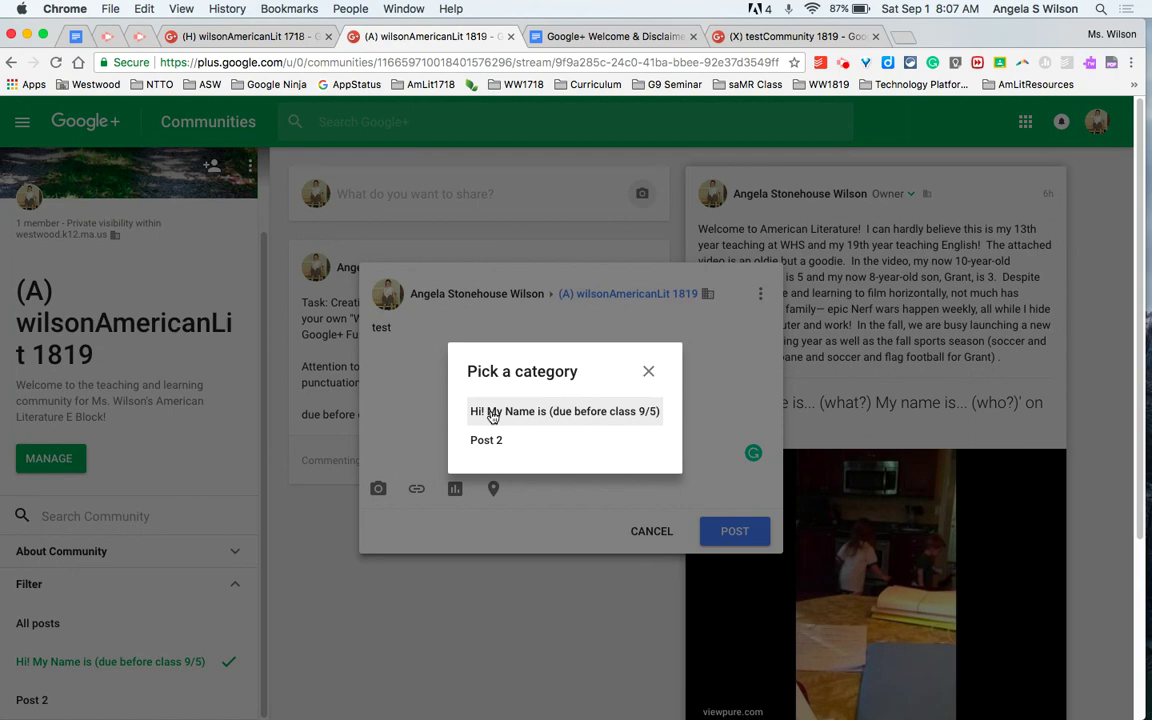
left_click(492, 413)
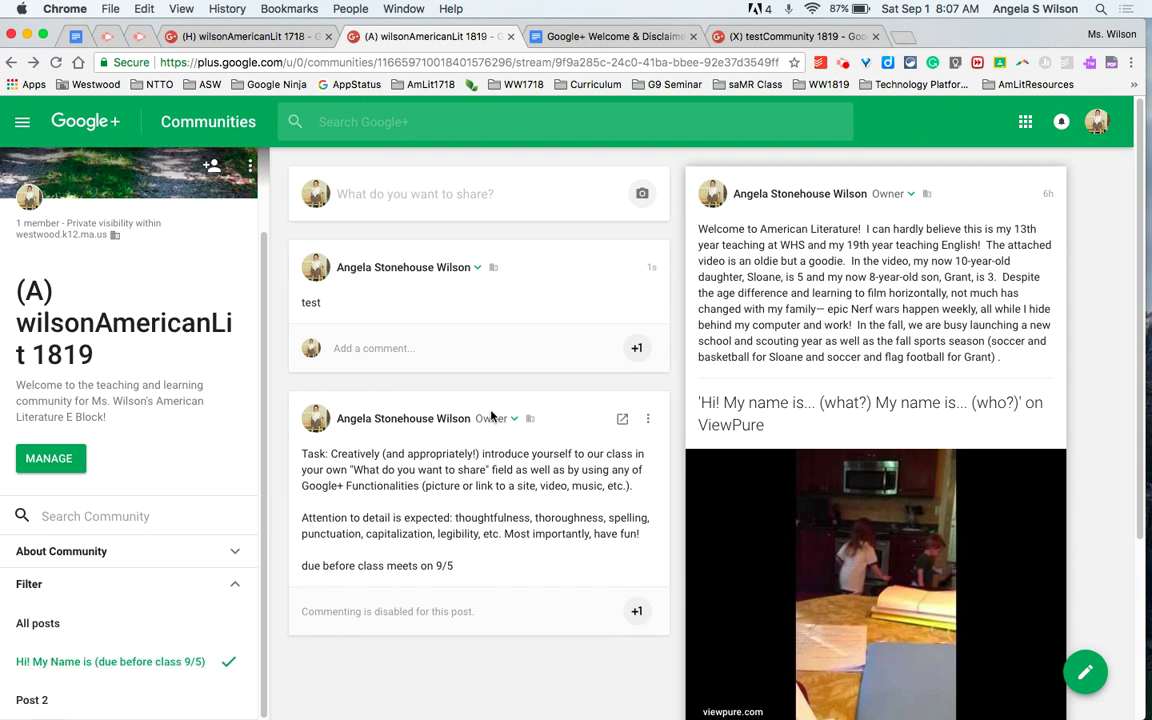
left_click(365, 349)
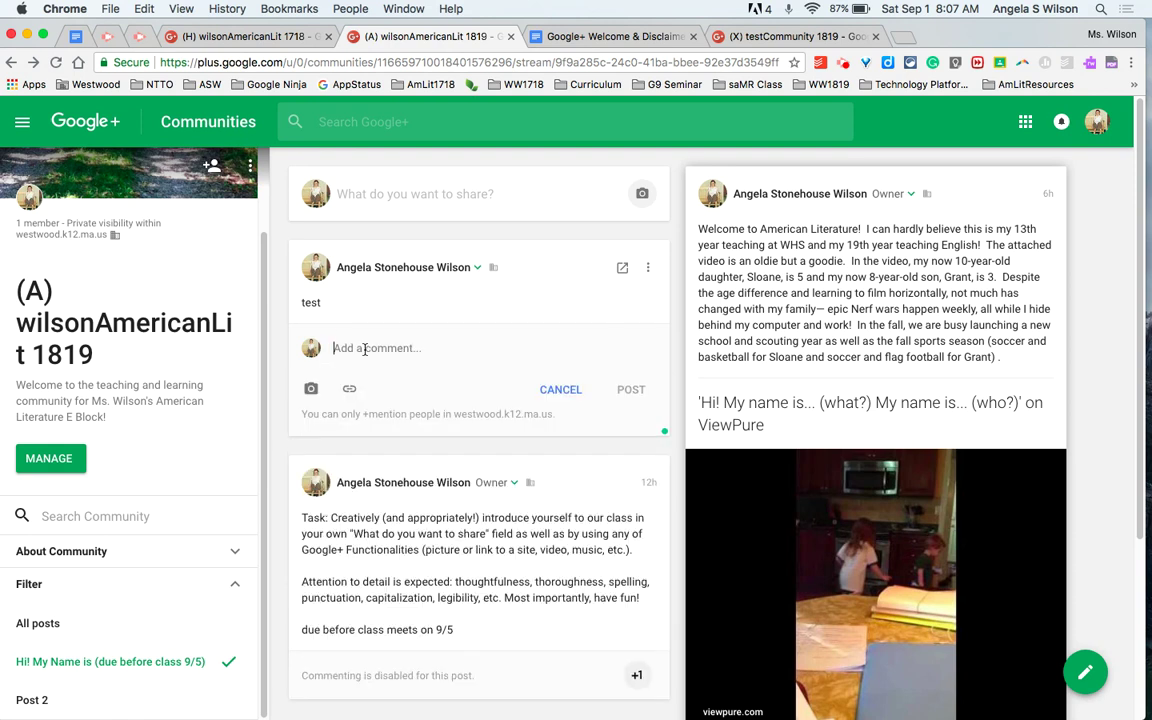
- Comment 'test' on the post, then reply to it with a mention followed by 'test'
type("test")
left_click(632, 391)
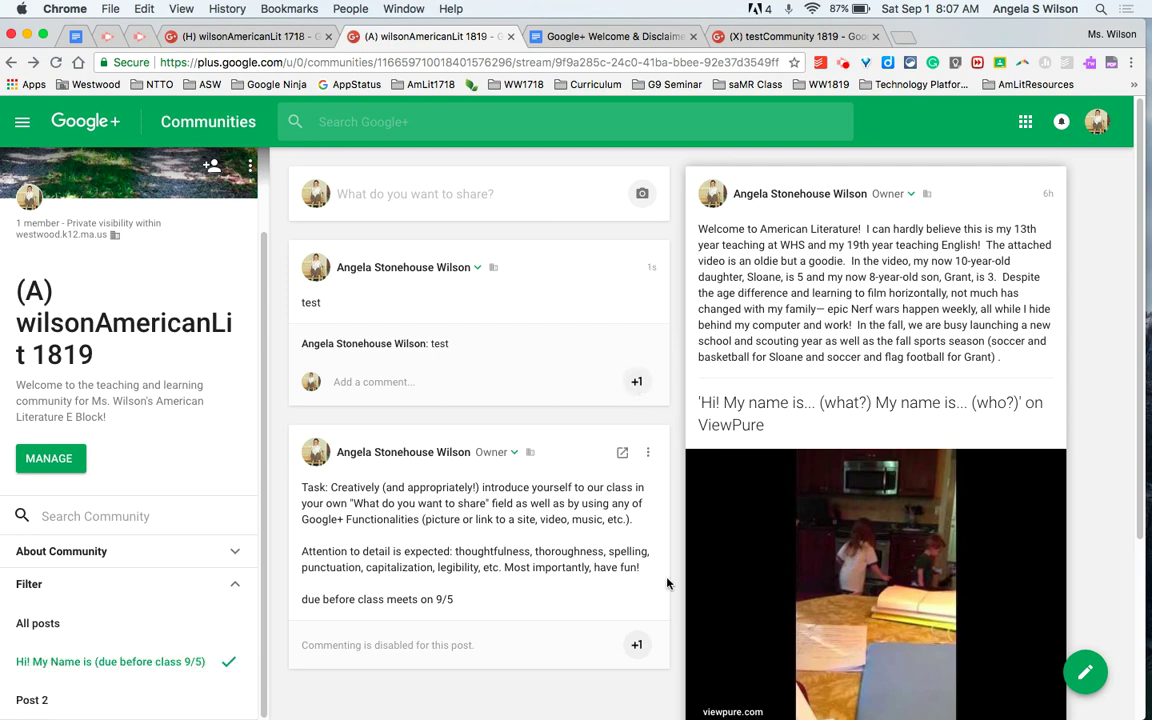
left_click(363, 386)
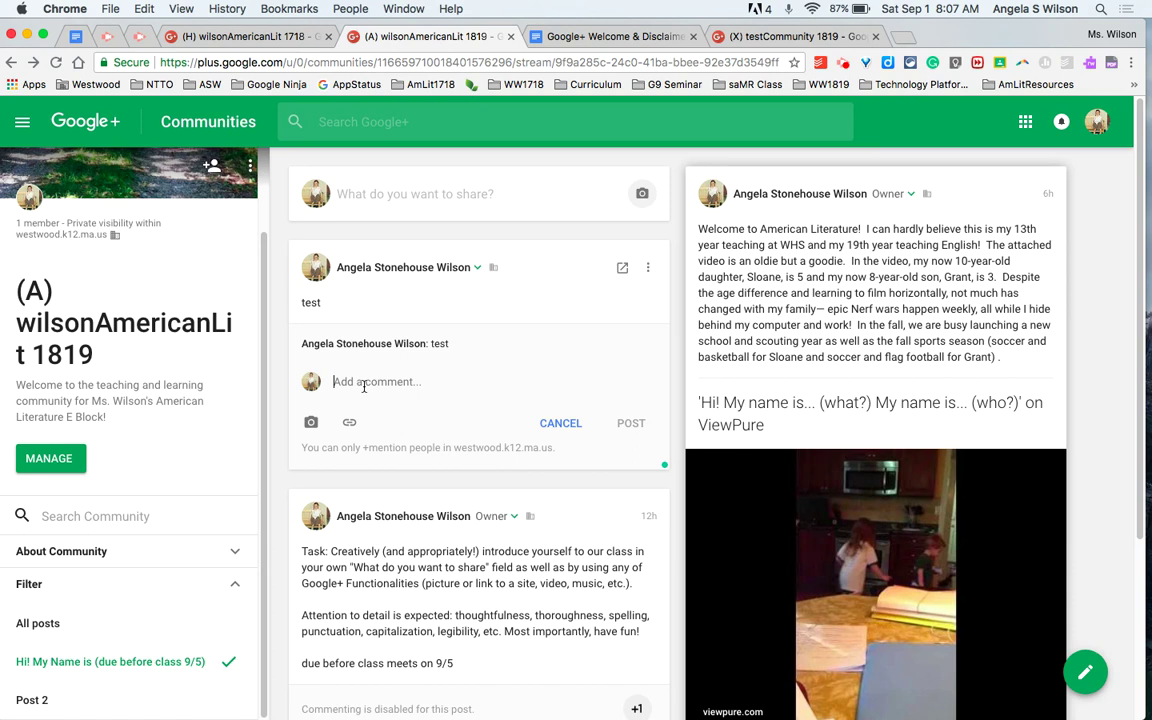
left_click(398, 347)
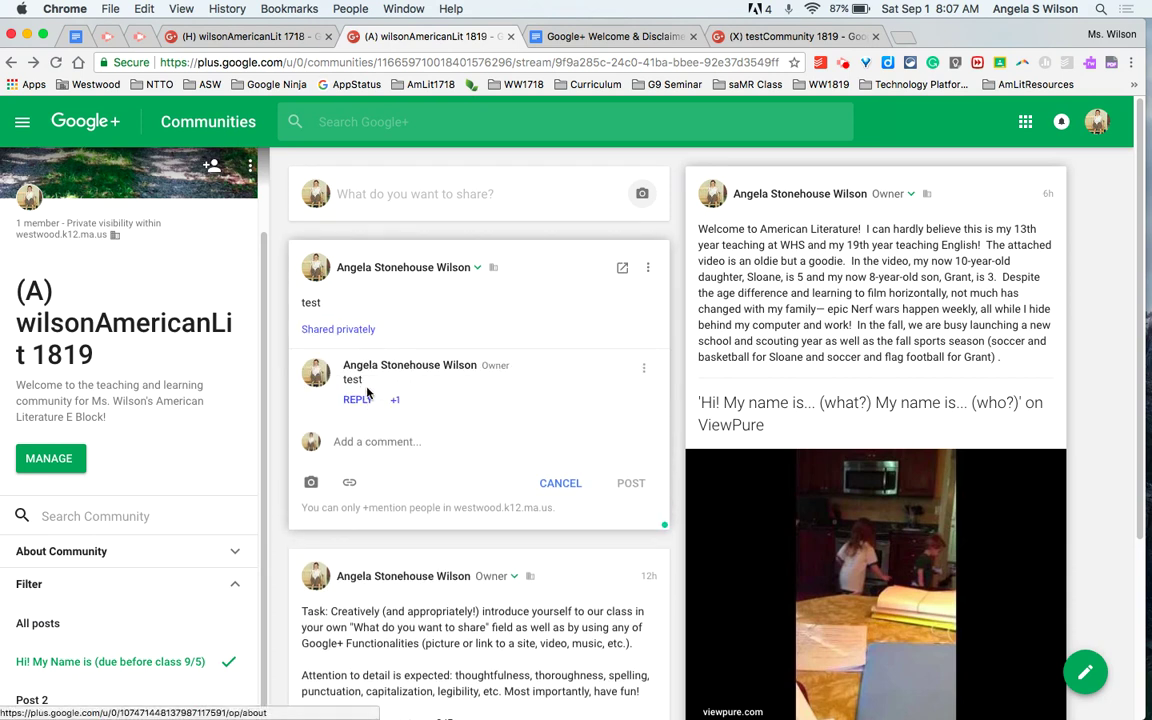
left_click(357, 402)
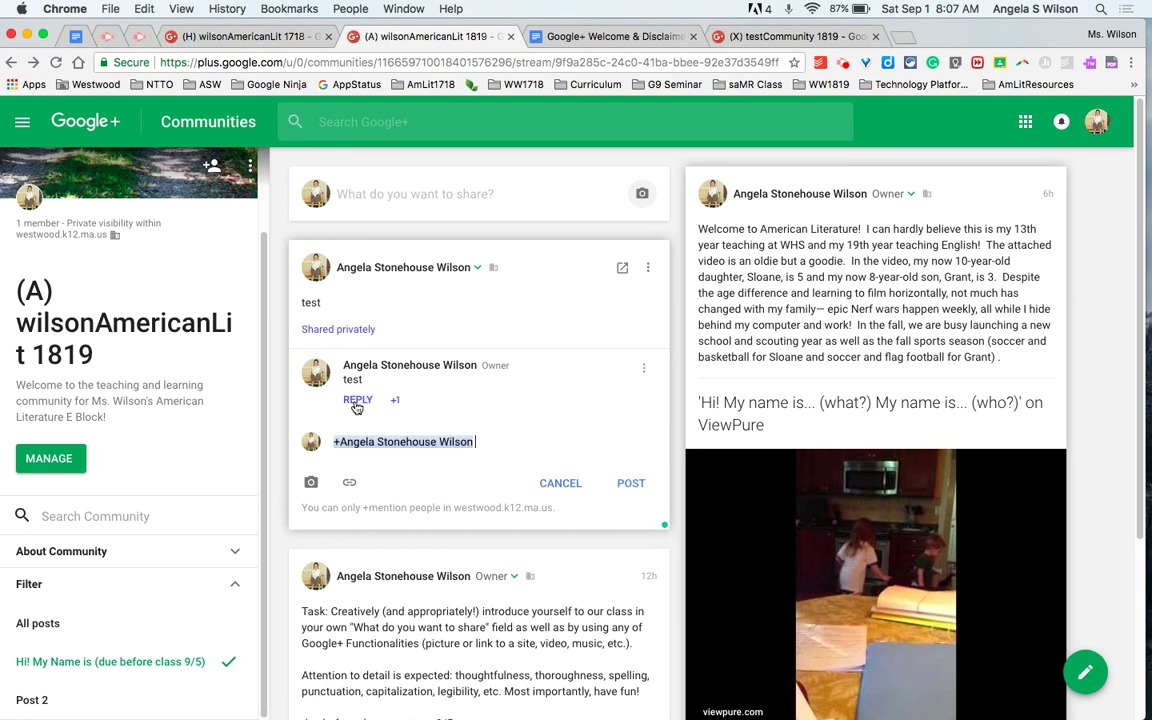
type("test")
left_click(620, 485)
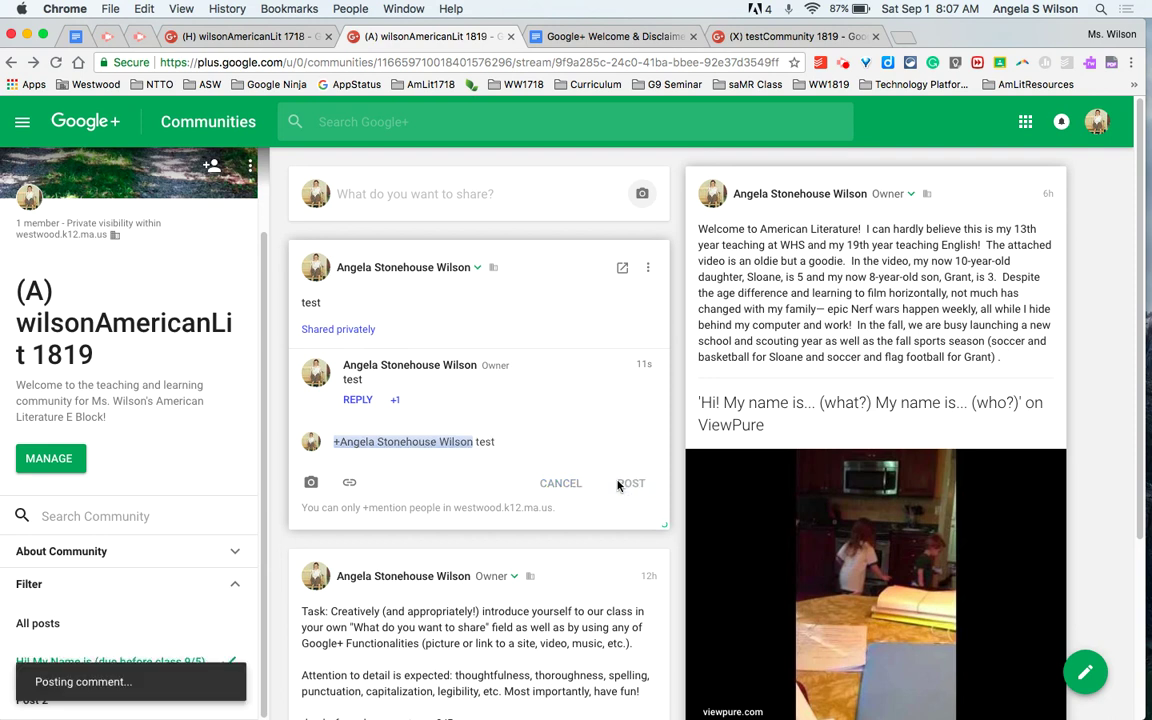
- Add a third comment, 'test 2', to the test post
left_click(367, 510)
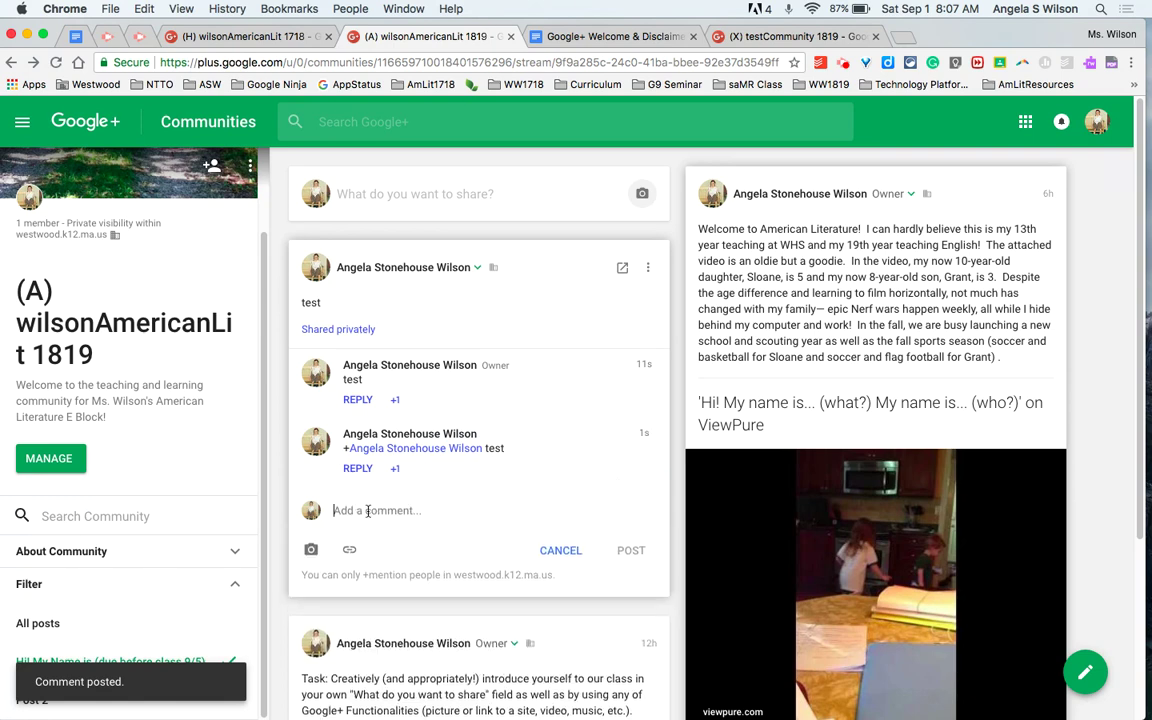
type("tes")
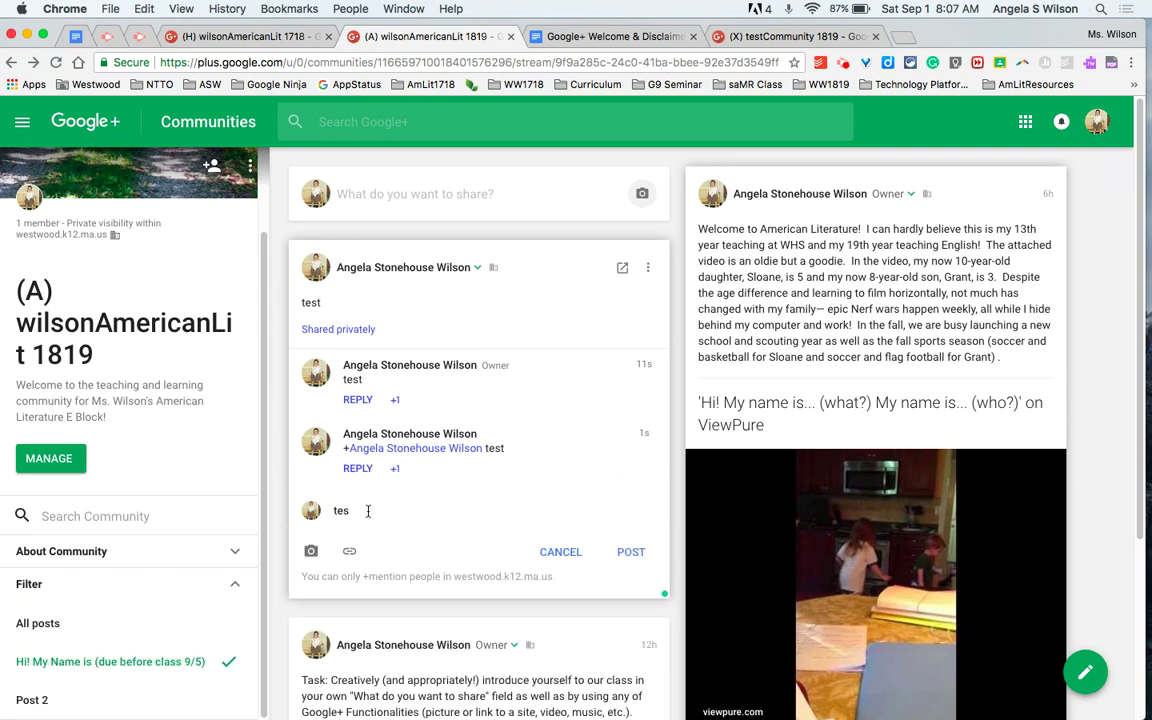
type("t 2")
left_click(631, 552)
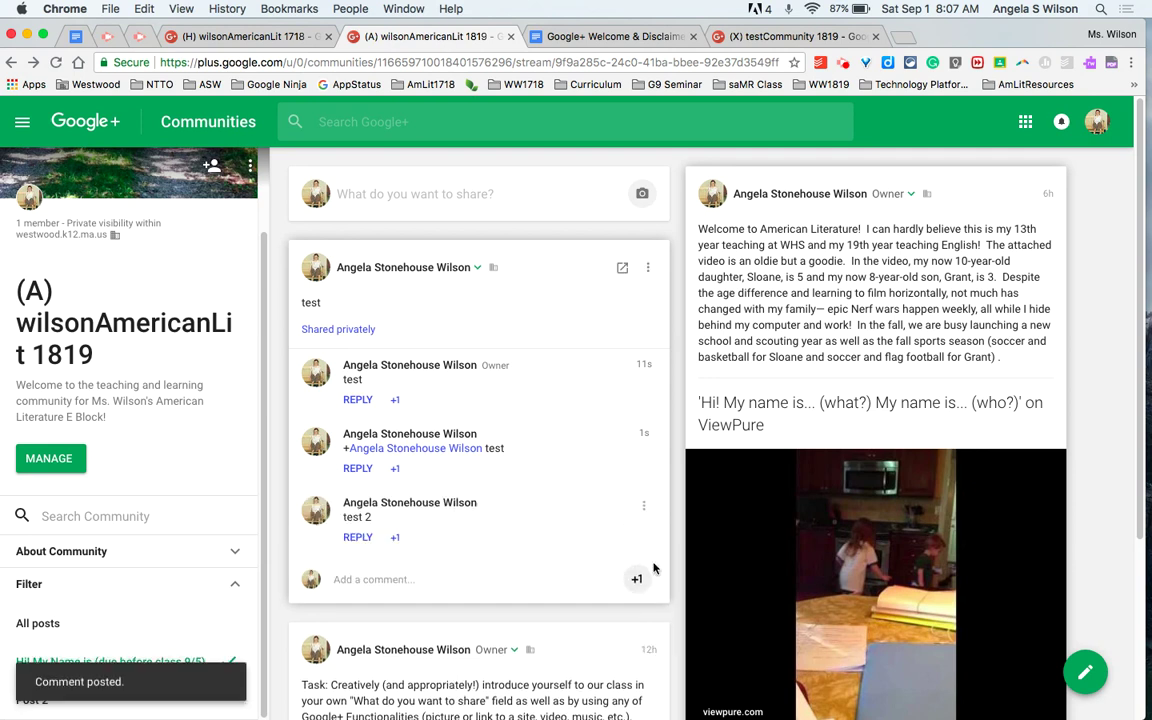
left_click(1084, 675)
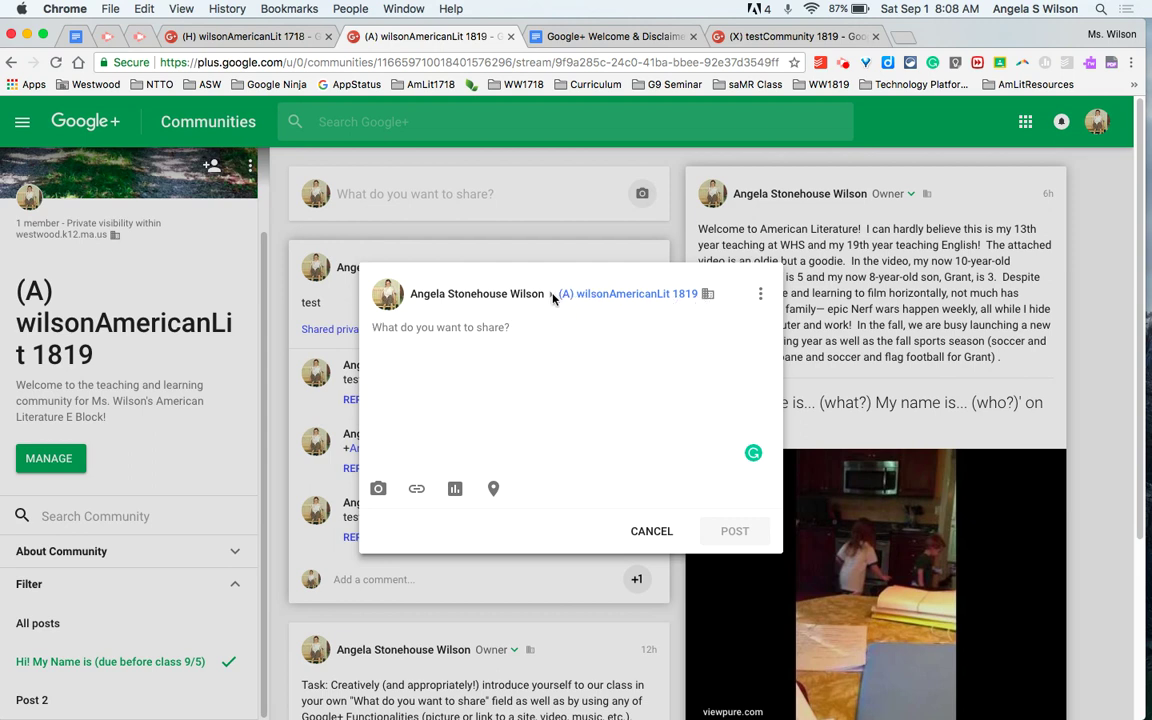
left_click(648, 531)
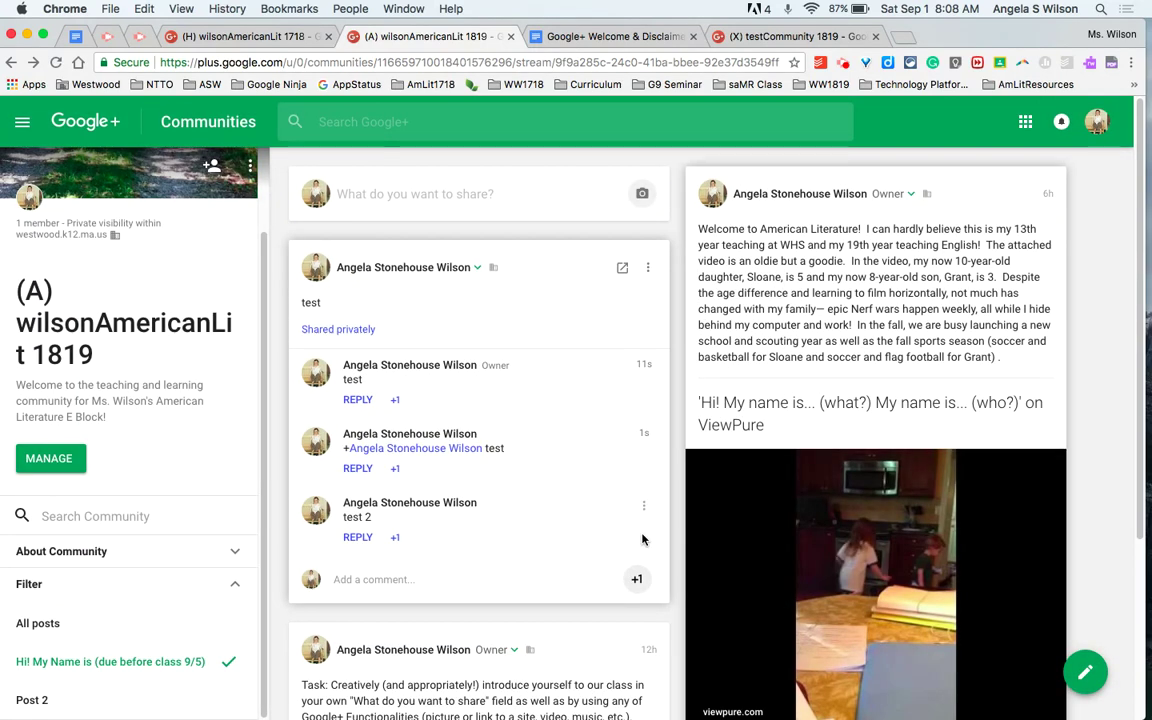
- Begin deleting (X) testCommunity 1819, tick the acknowledgement, then cancel, keeping the community
left_click(745, 37)
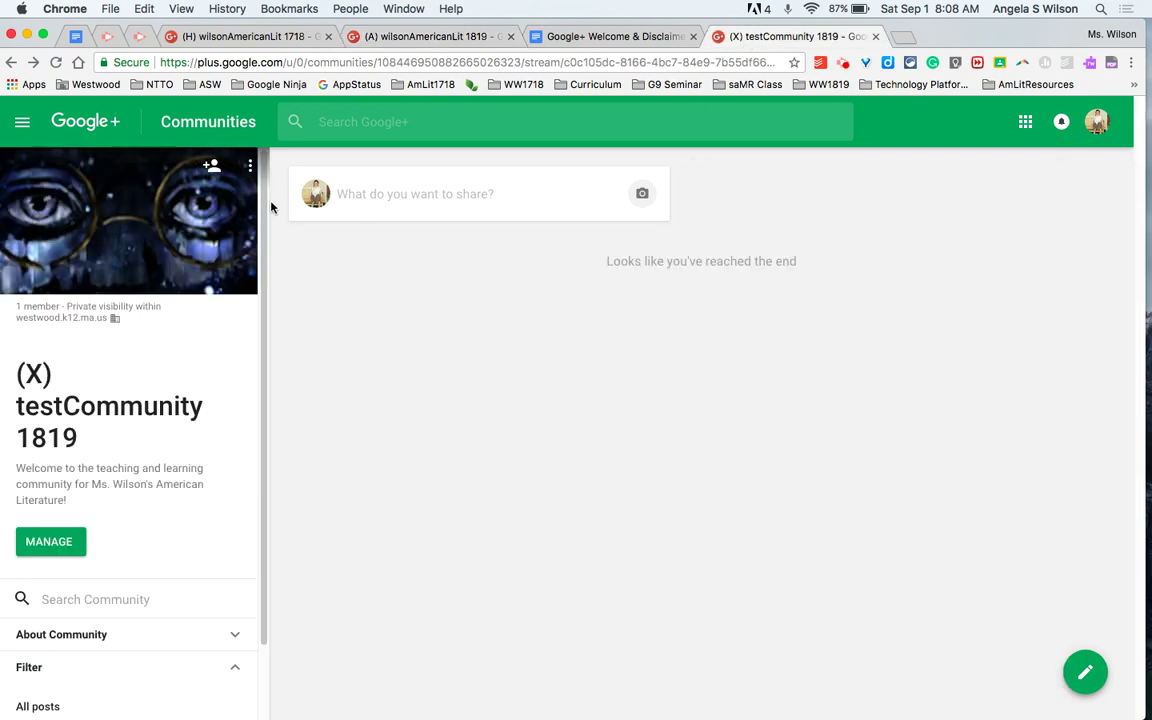
left_click(250, 172)
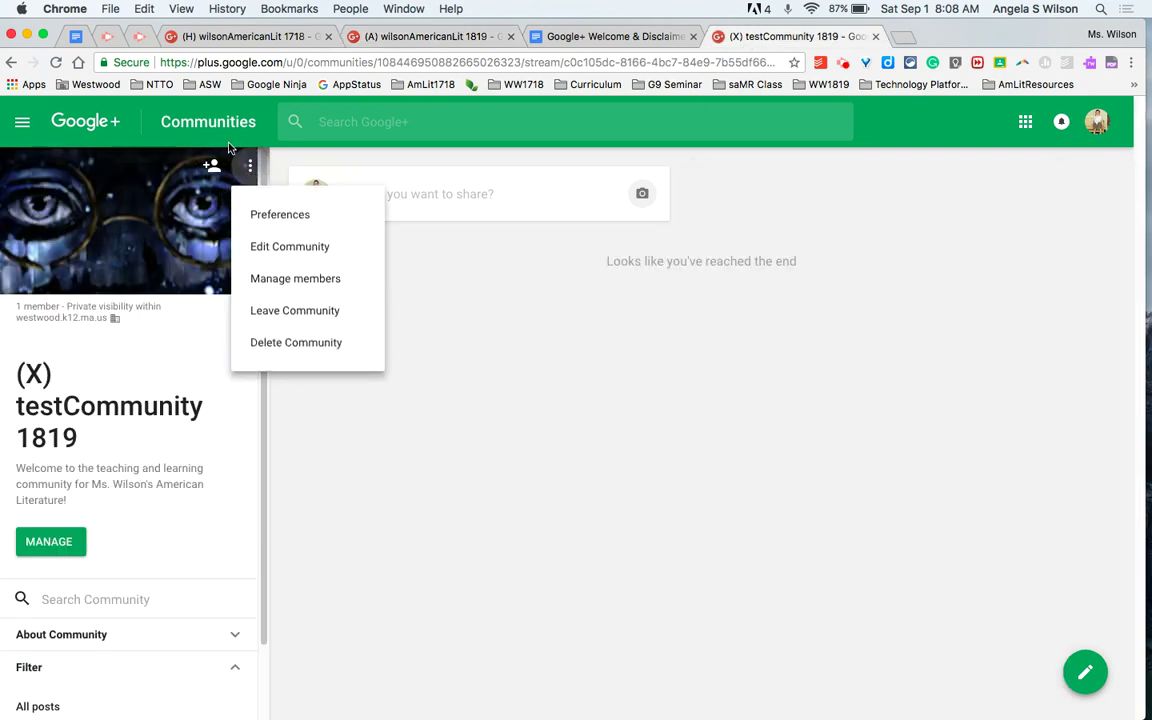
left_click(283, 342)
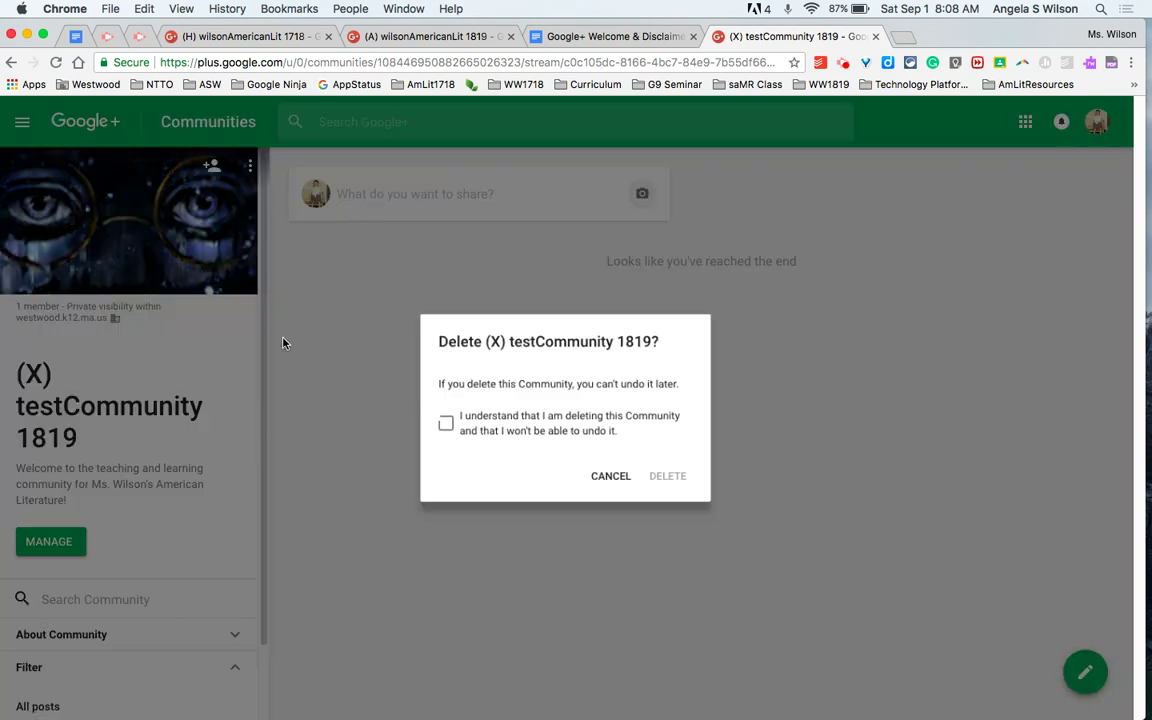
left_click(441, 430)
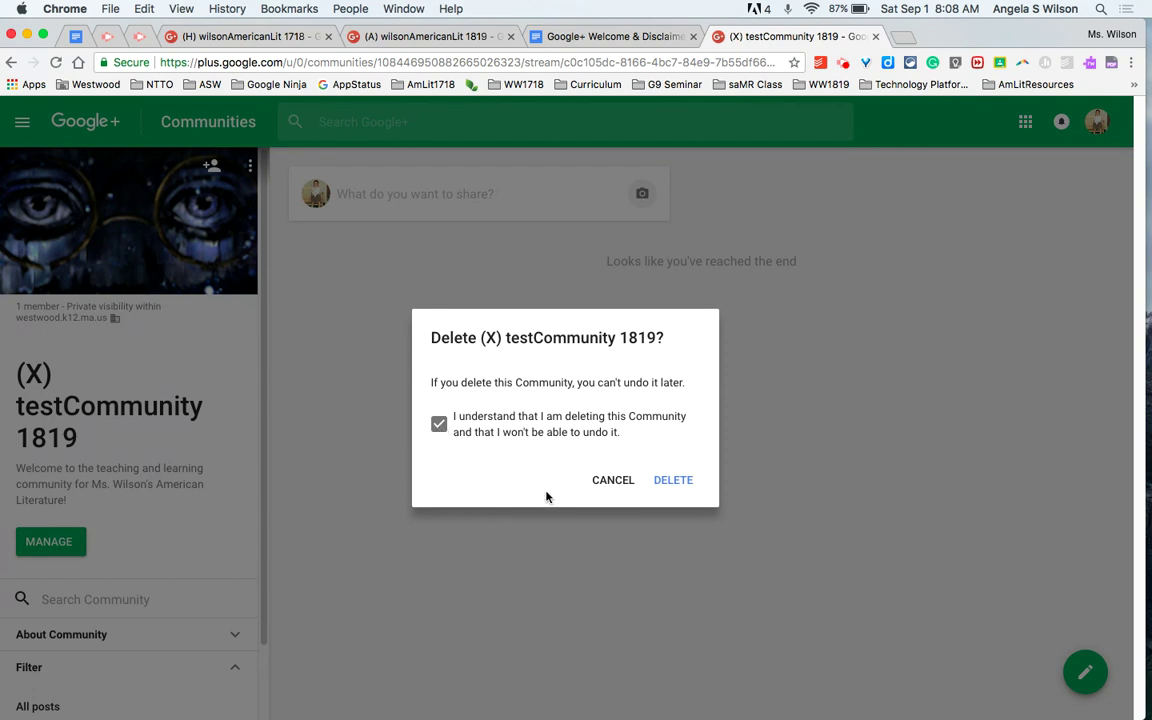
left_click(613, 482)
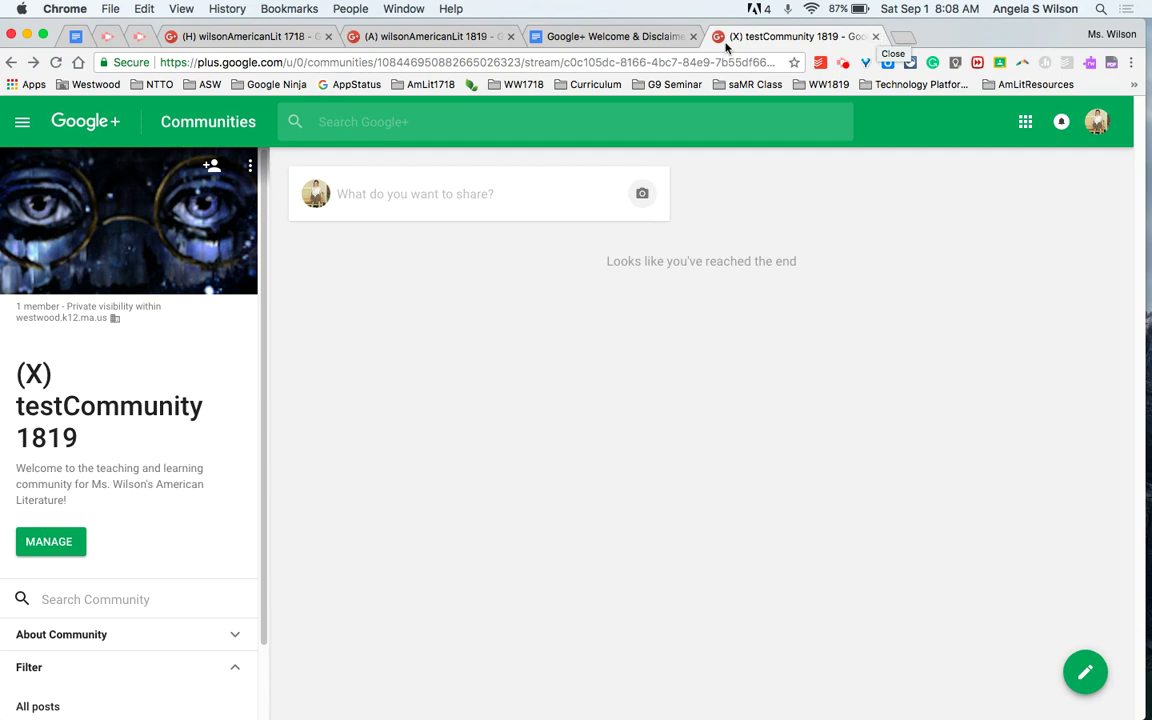
left_click(228, 38)
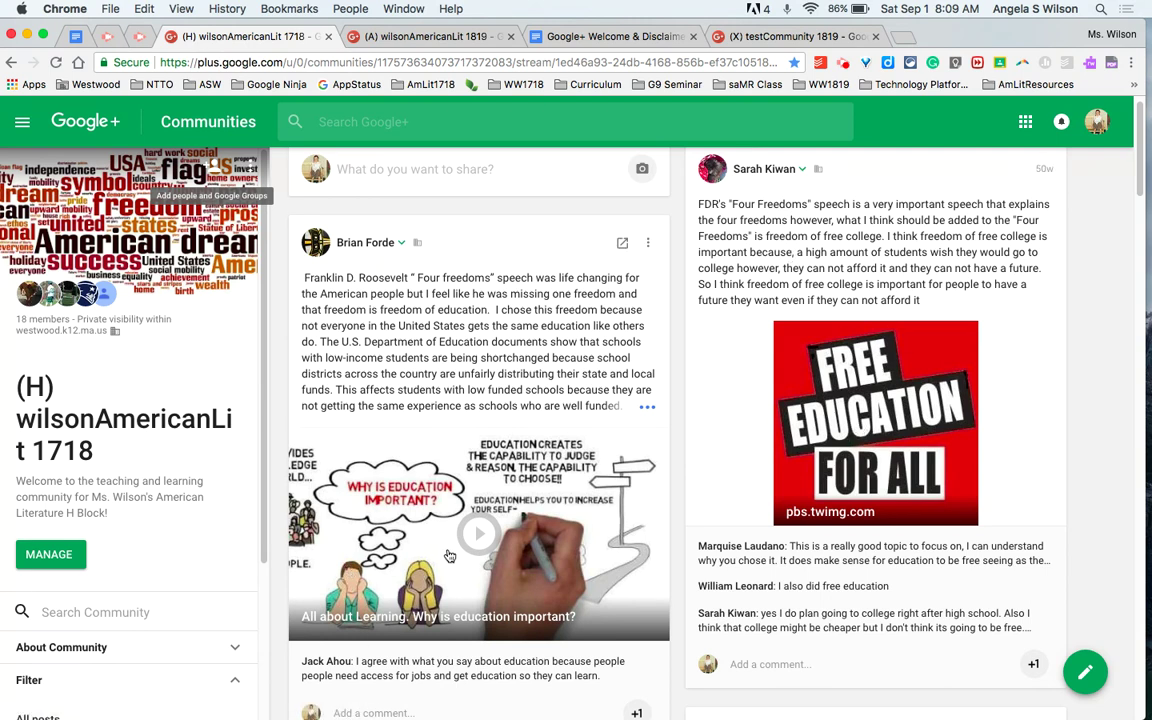
- Scroll down the (H) wilsonAmericanLit 1718 feed to view the student Four Freedoms posts
scroll(768, 564, "down", 2)
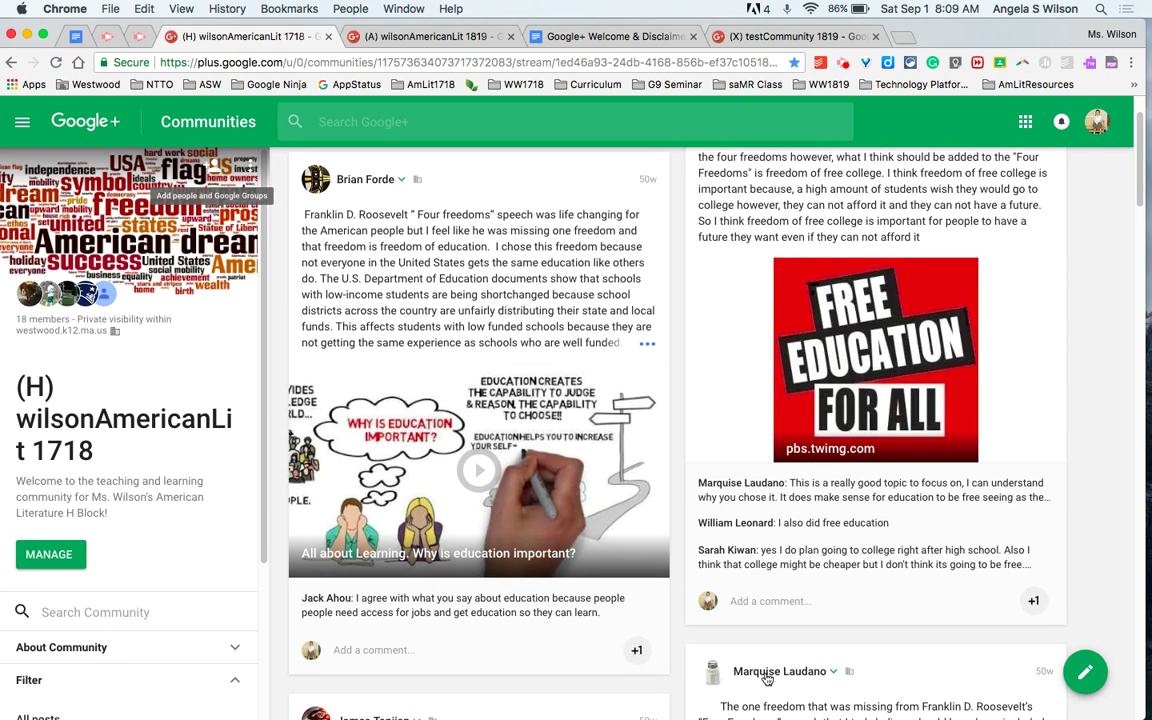